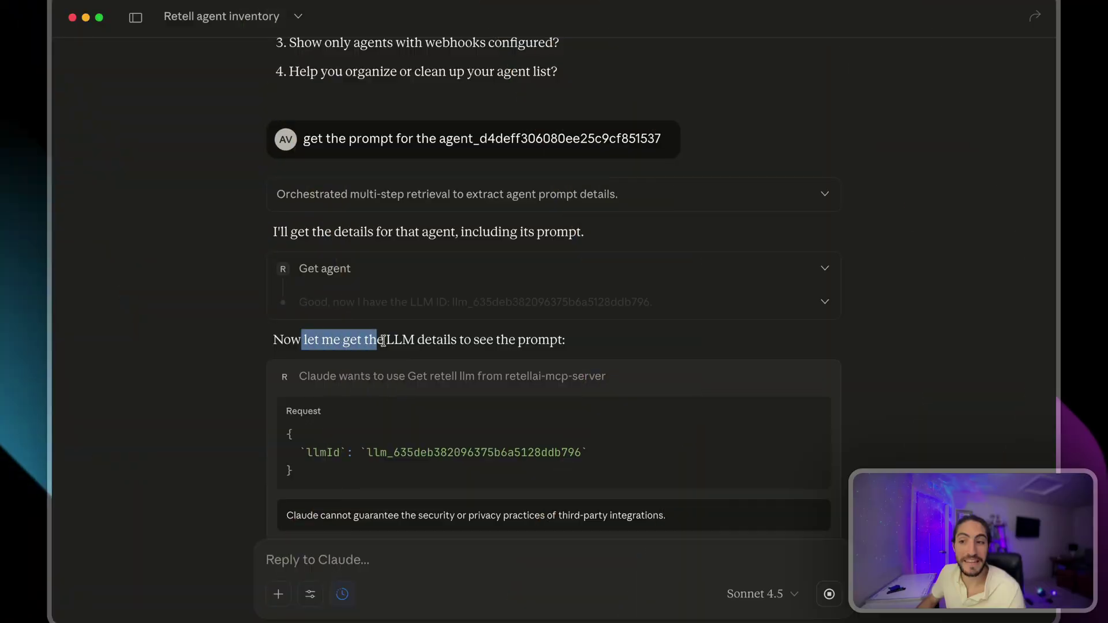
Step: Permanently allow Claude to use the Get retell llm tool from retellai-mcp-server for the agent prompt request
left_click_drag(376, 340, 457, 337)
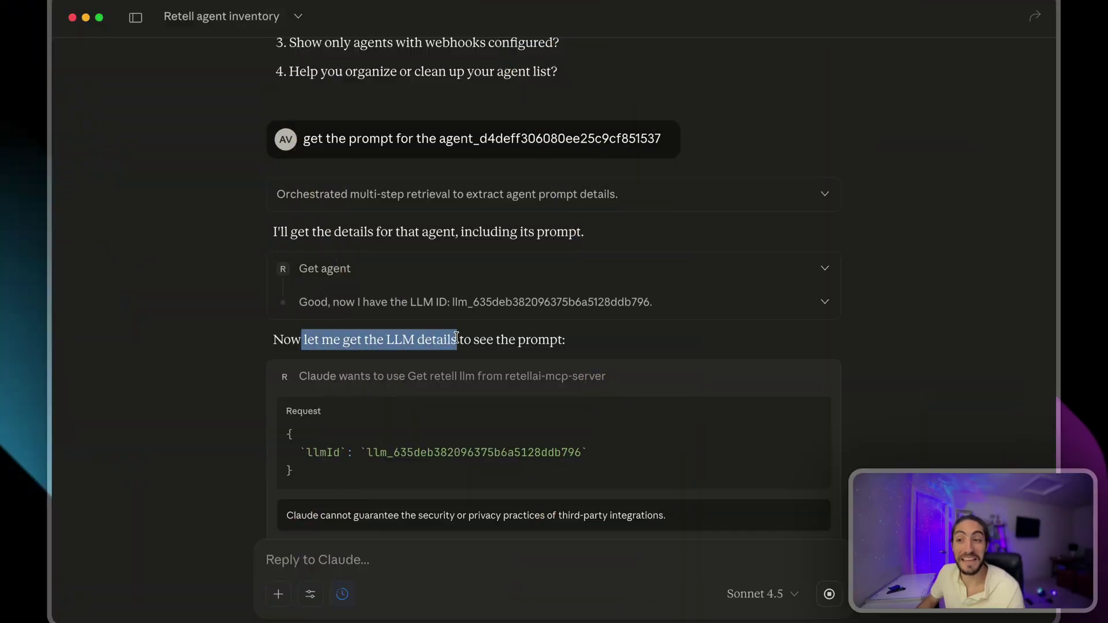
left_click(457, 338)
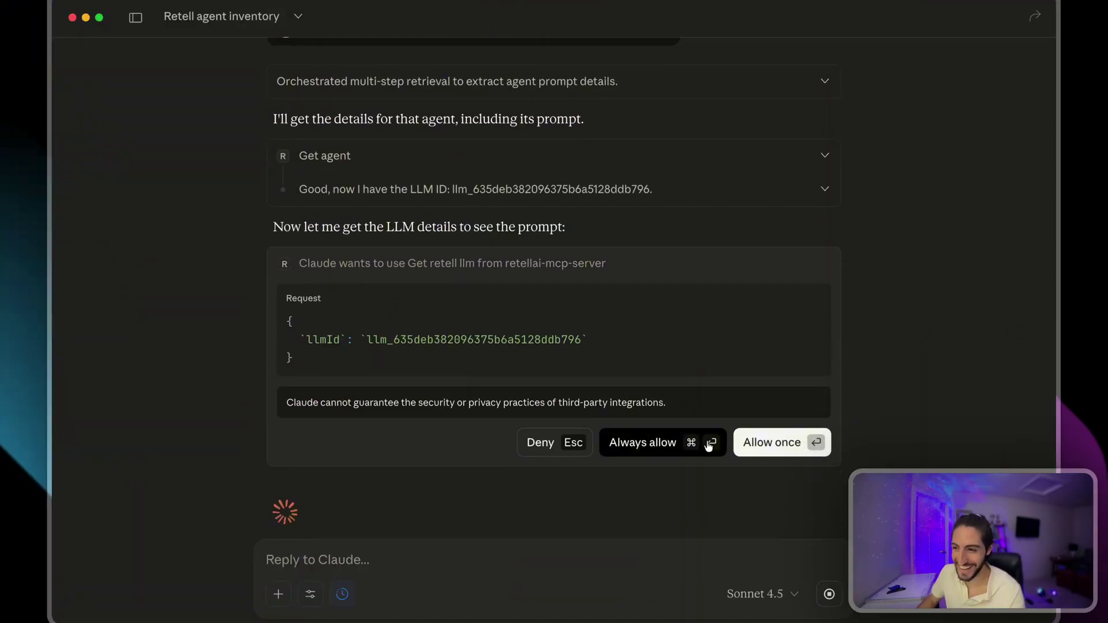
left_click(713, 443)
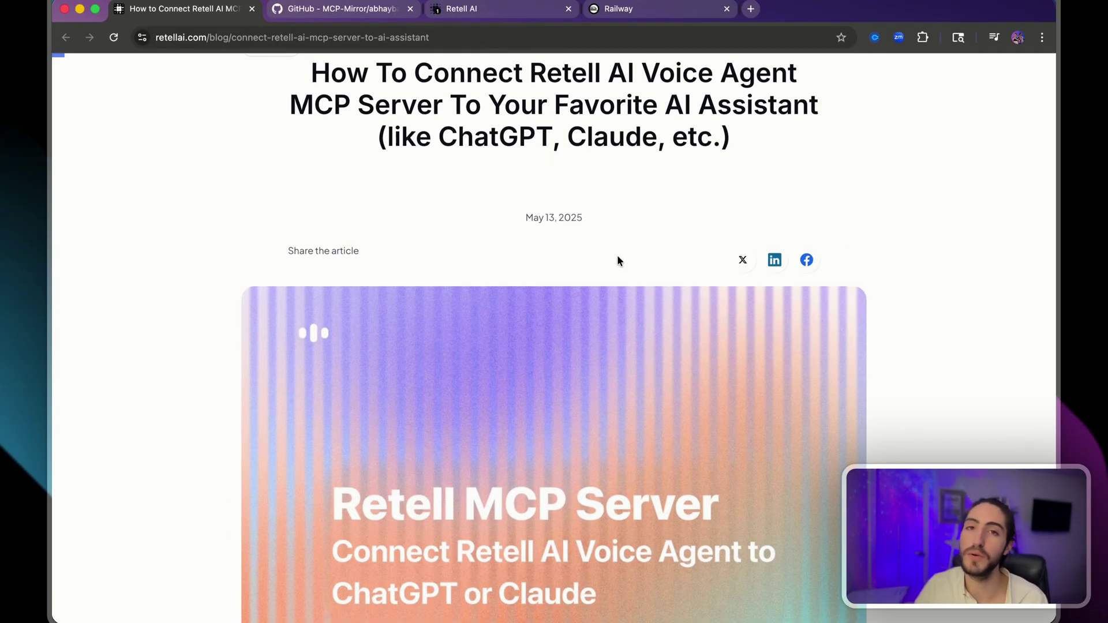
Step: Switch to the Retell AI dashboard in Chrome and open the API keys page of the workspace settings
left_click(673, 611)
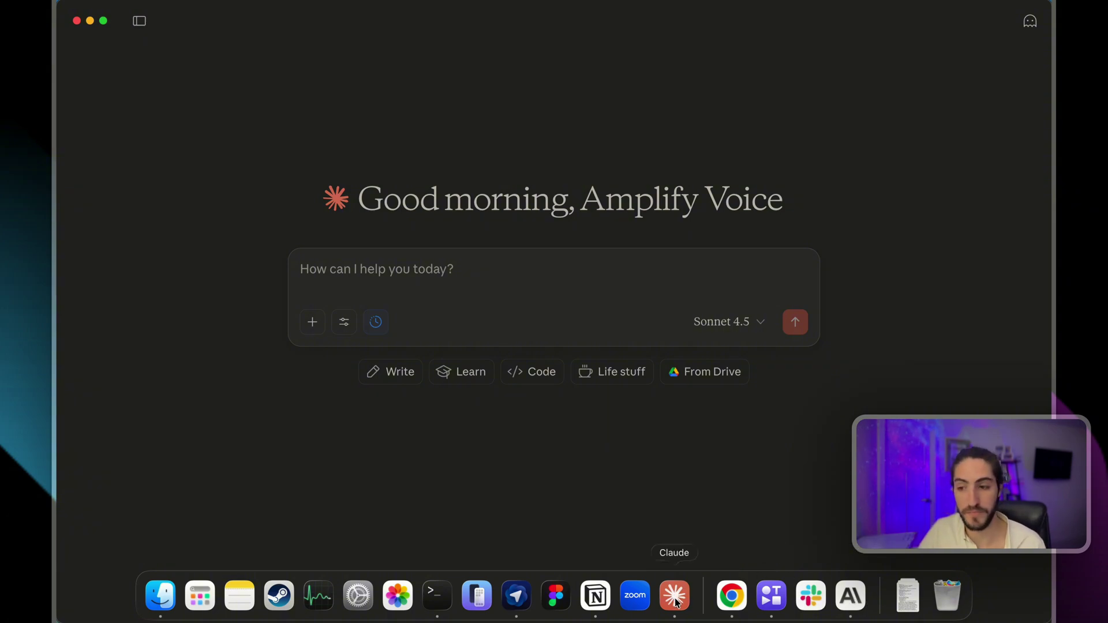
left_click(731, 596)
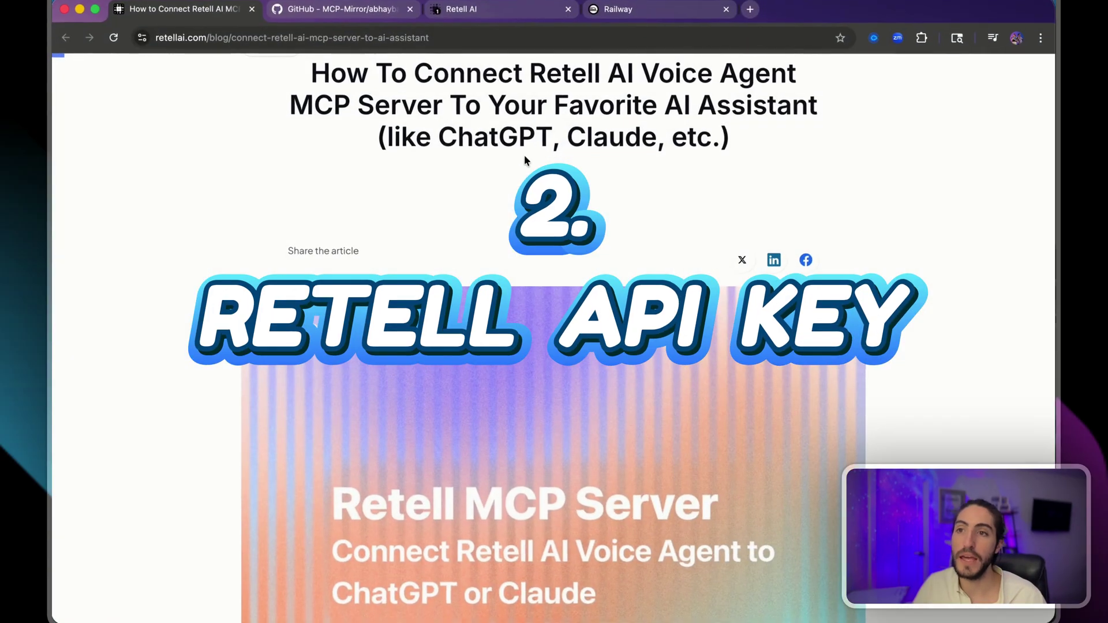
left_click(494, 17)
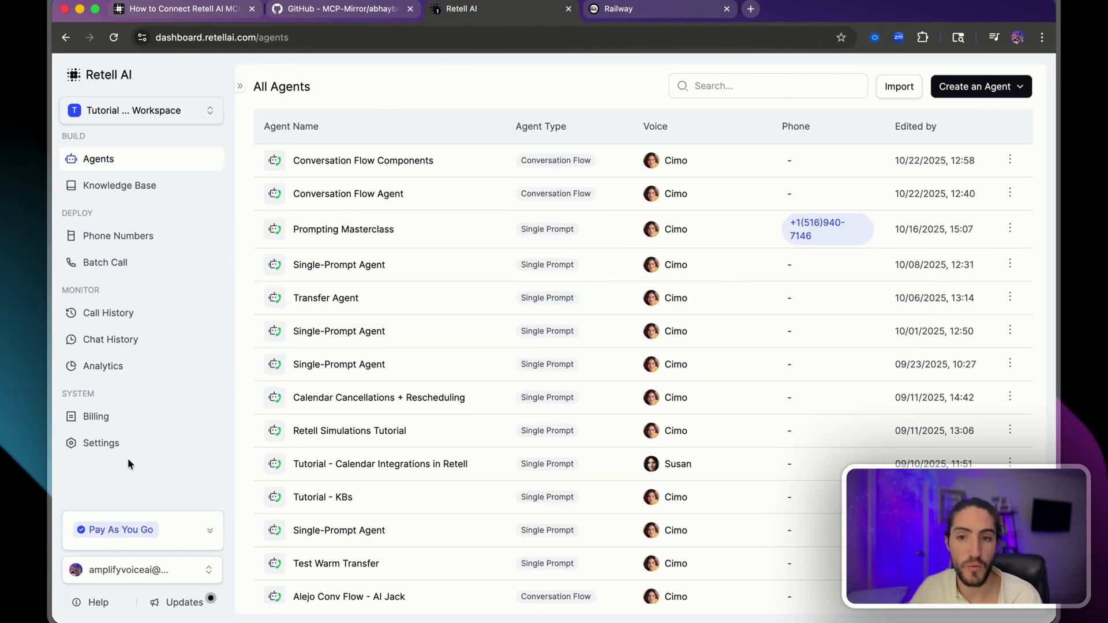
left_click(99, 447)
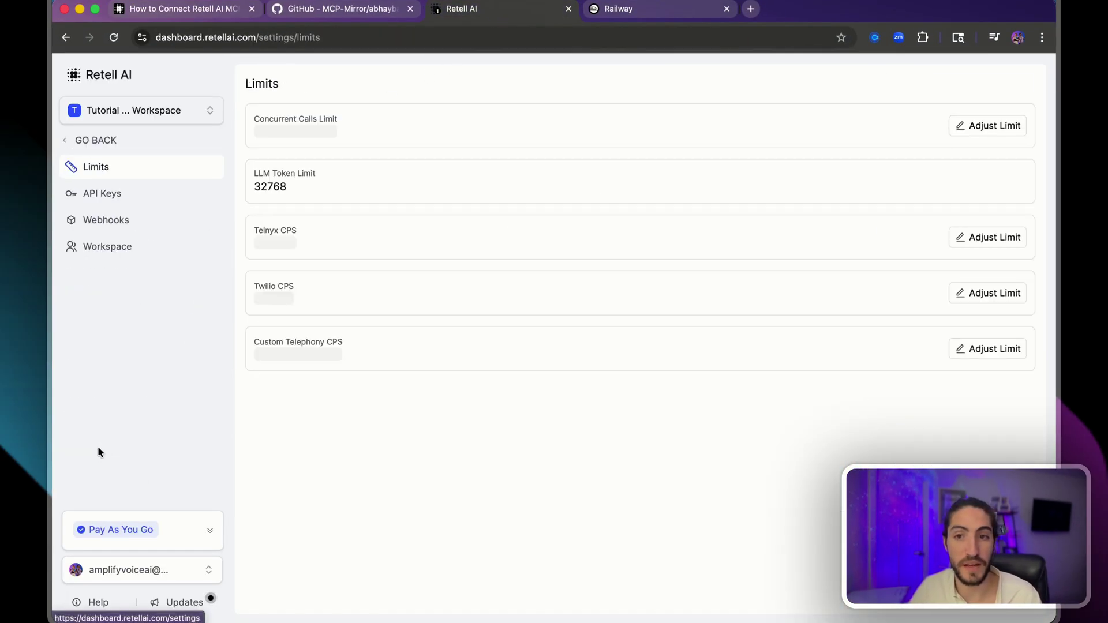
left_click(111, 199)
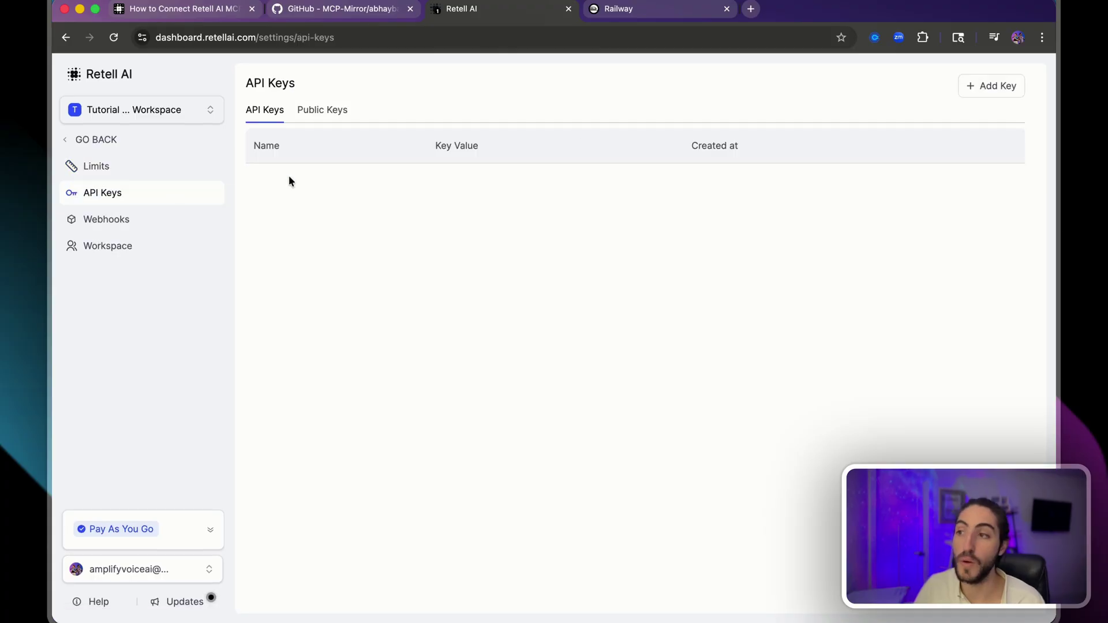
Step: Create a new API key named "retell mcp test"
left_click(986, 81)
left_click(988, 117)
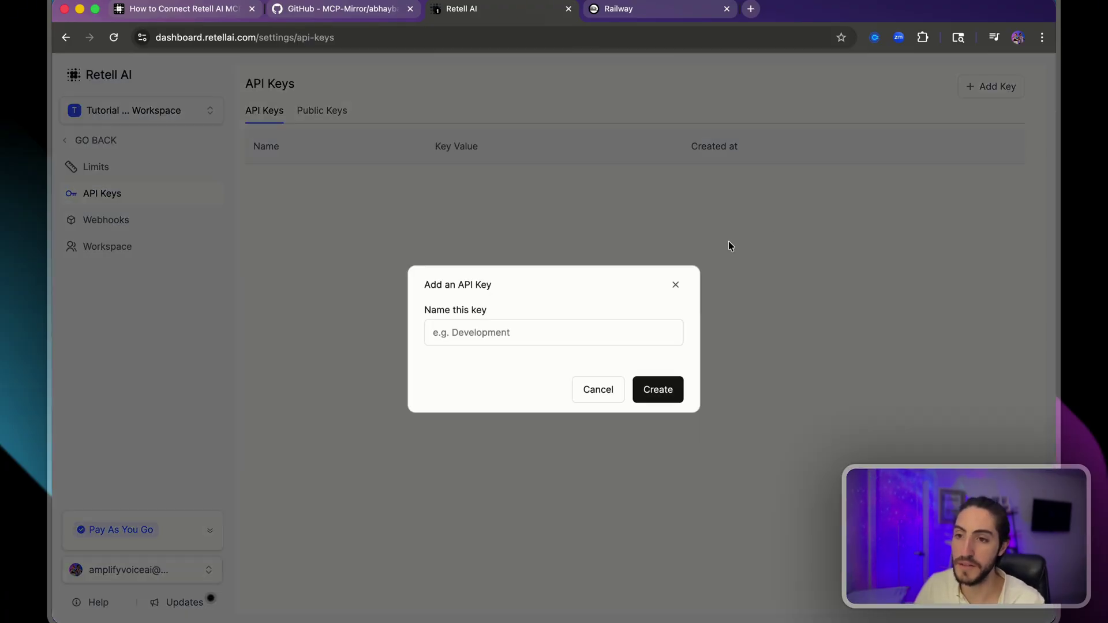
left_click(619, 325)
type("retell mcp test")
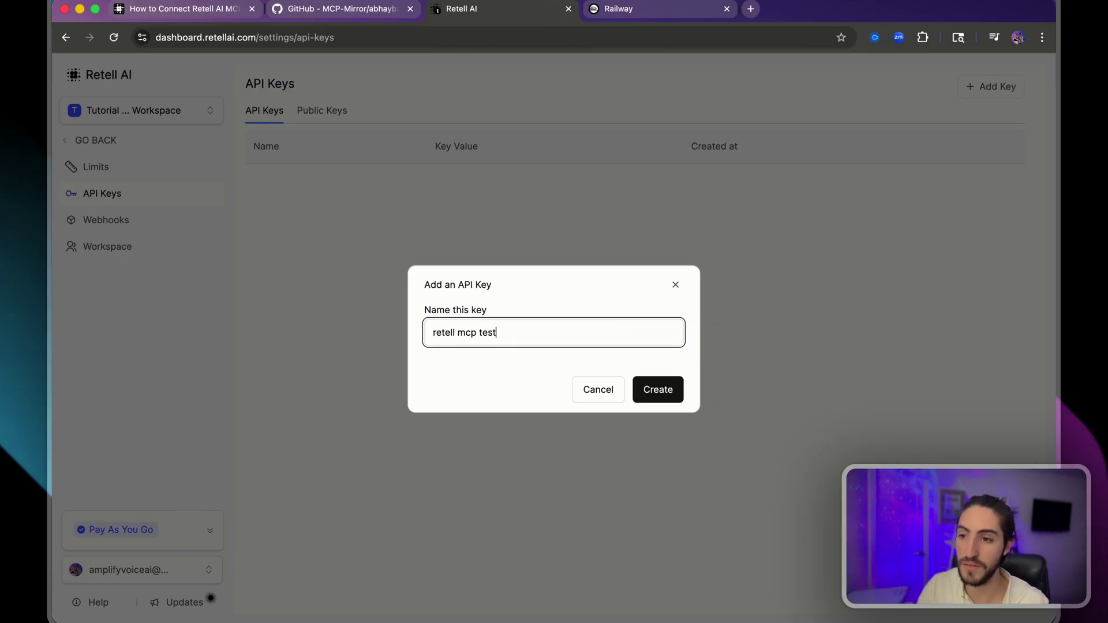
left_click(667, 394)
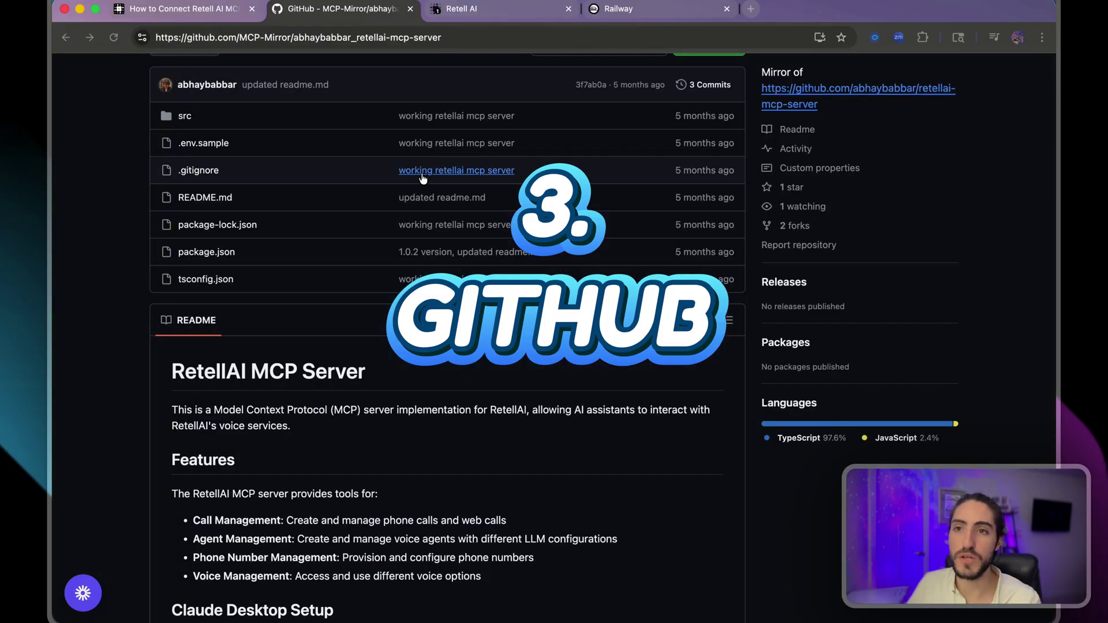
Step: Review the Claude Desktop setup instructions in the README of the retellai-mcp-server GitHub repository
key("super+l")
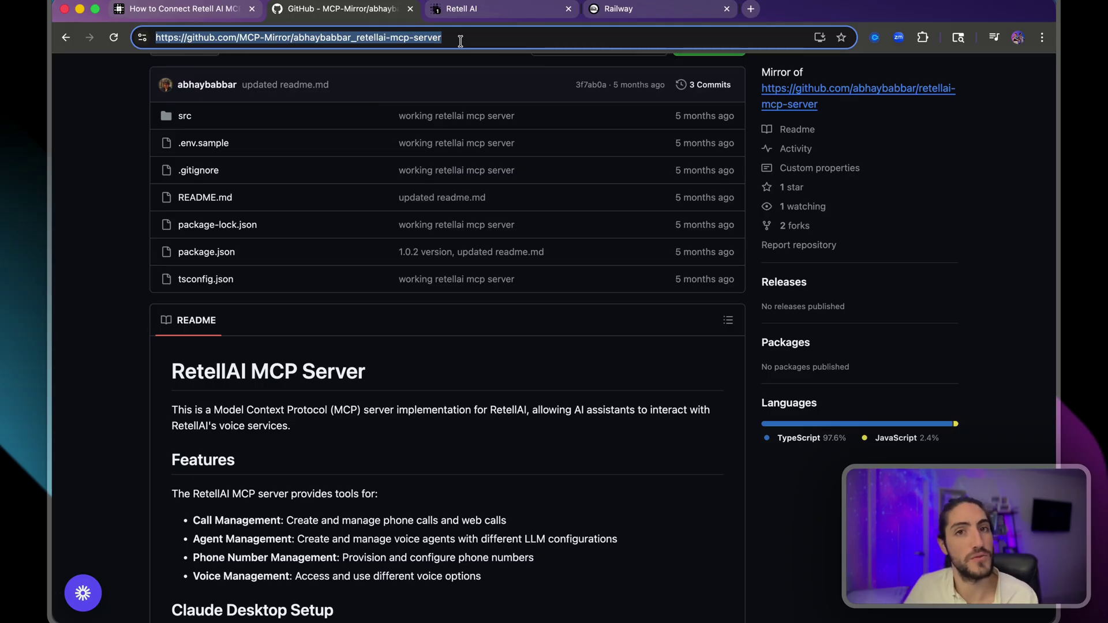
scroll(704, 365, "down", 1)
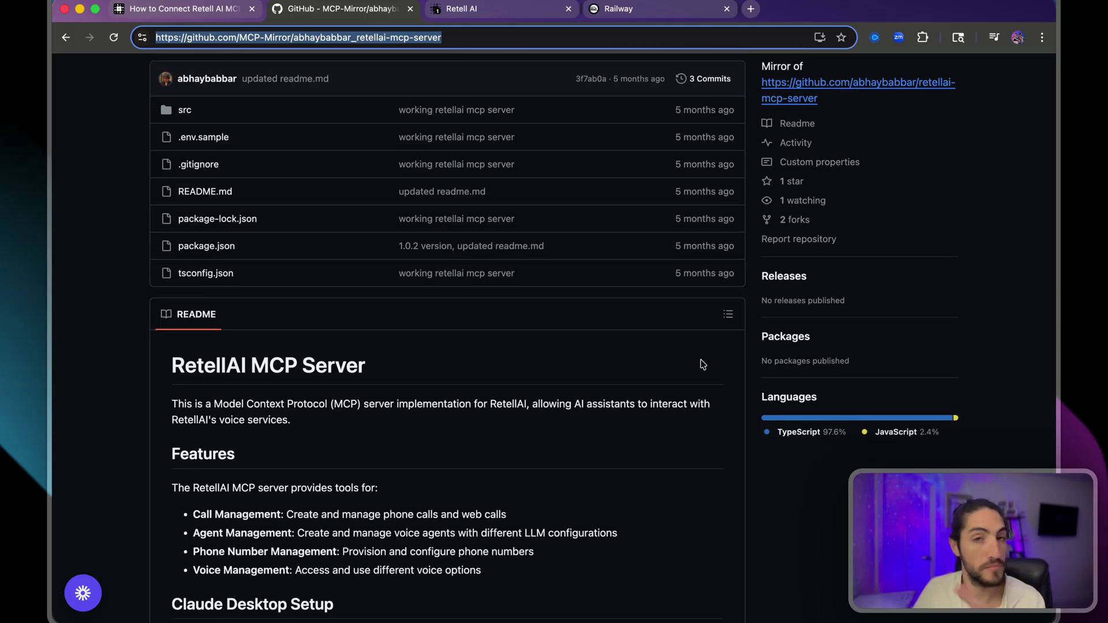
scroll(703, 365, "down", 5)
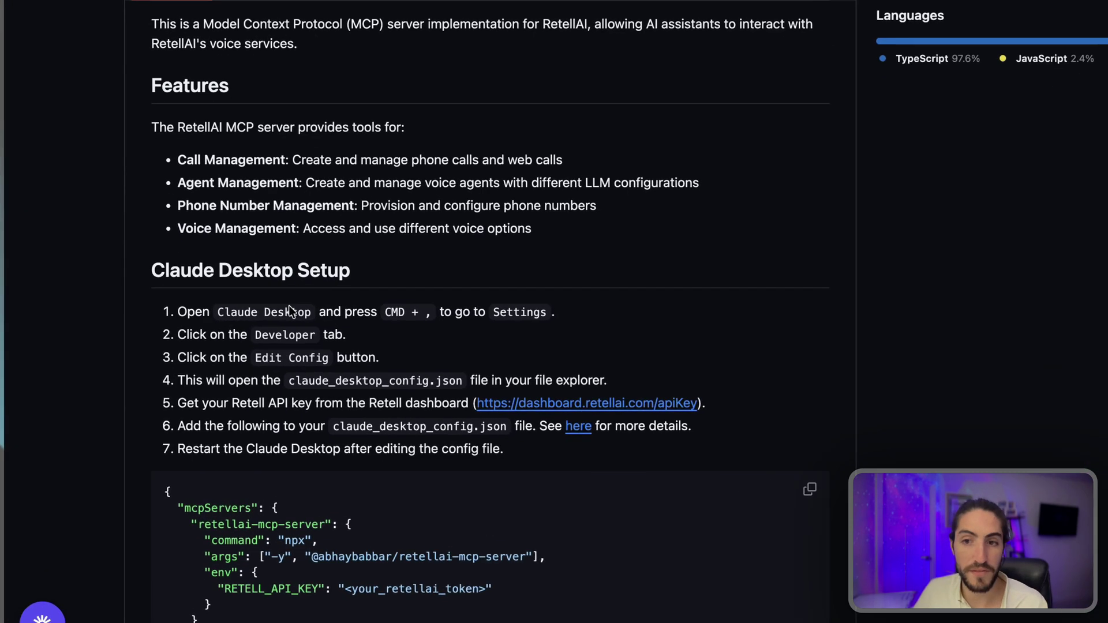
left_click_drag(174, 311, 587, 292)
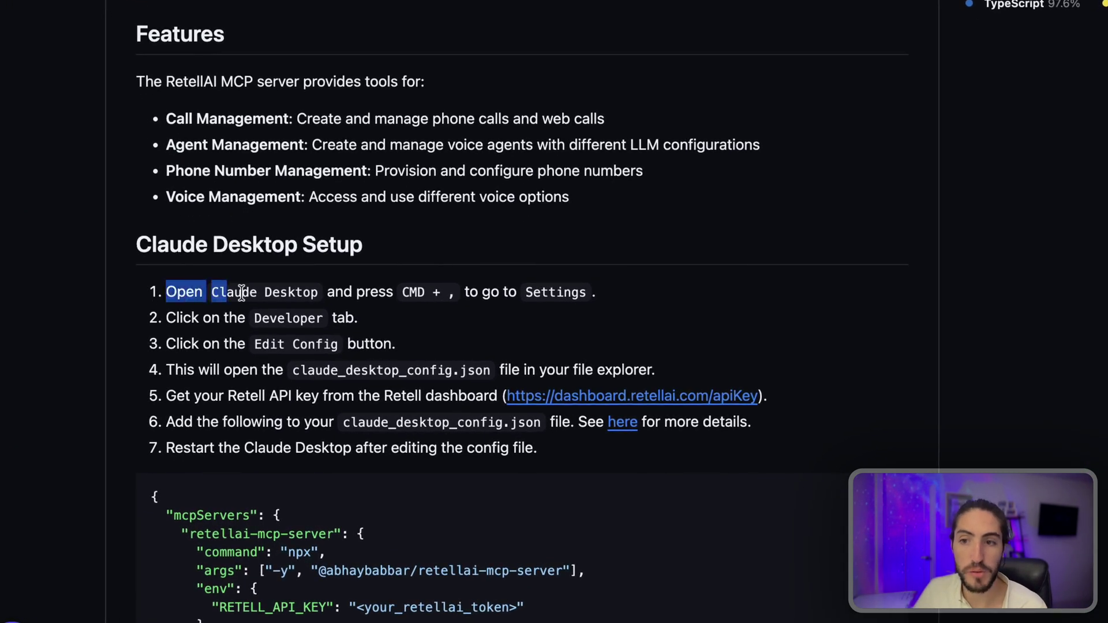
left_click(592, 292)
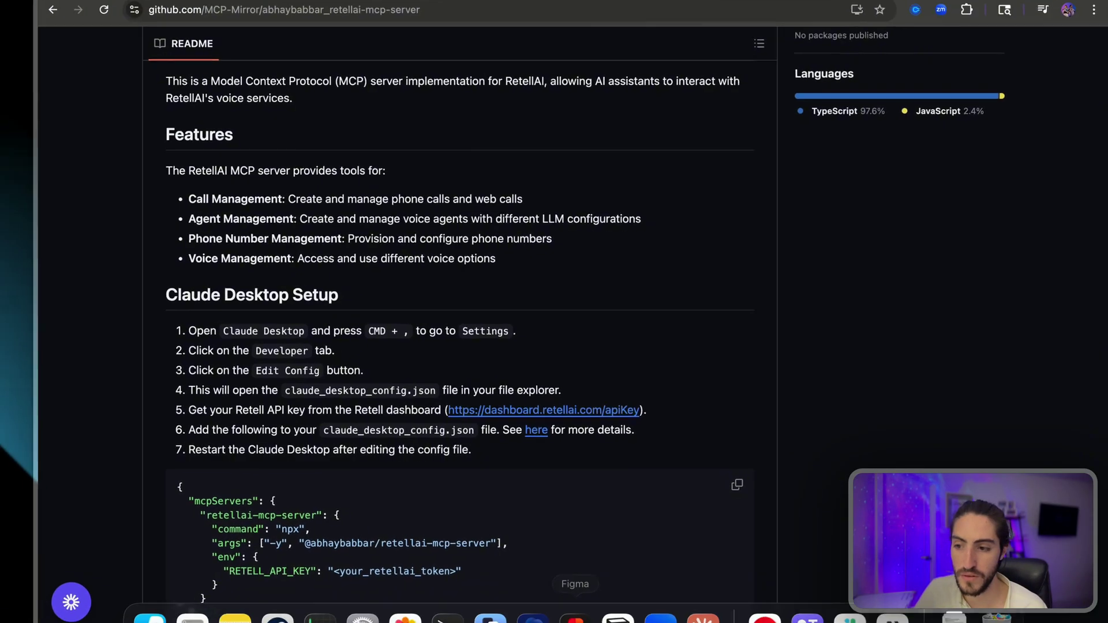
left_click_drag(255, 318, 266, 323)
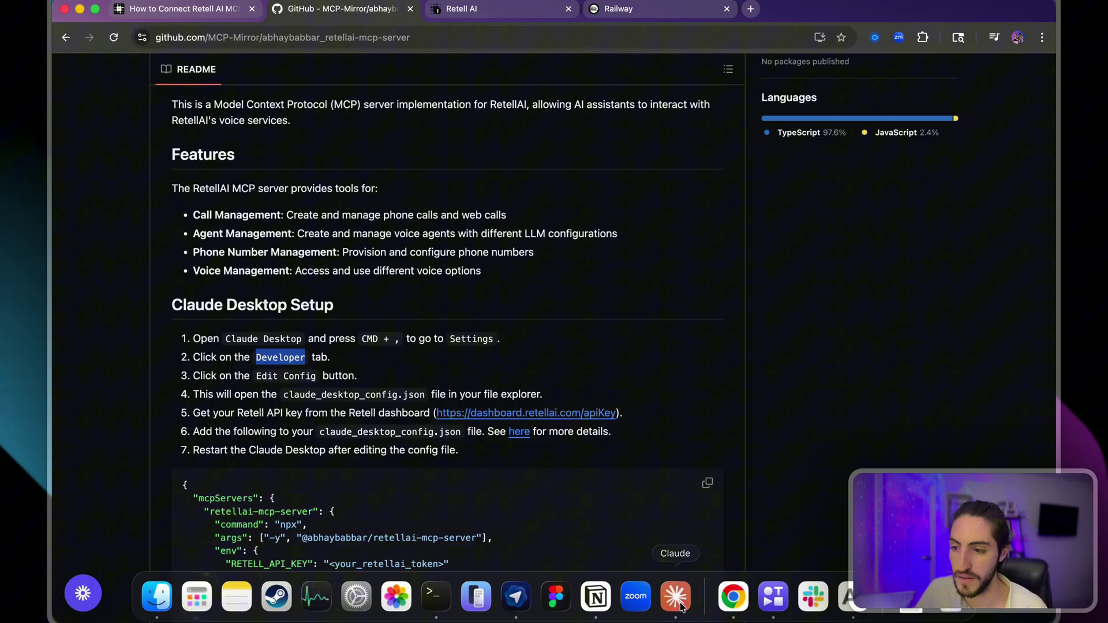
Step: Switch to Claude, go to the desktop app's Developer settings, and open claude_desktop_config.json from its Finder folder
left_click(675, 600)
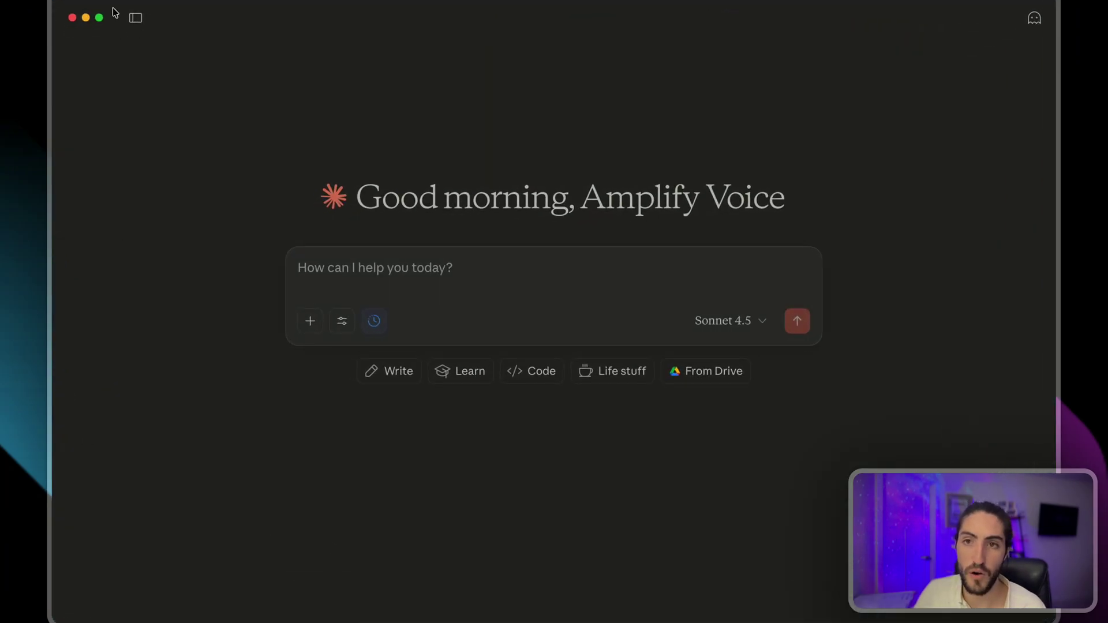
left_click(128, 17)
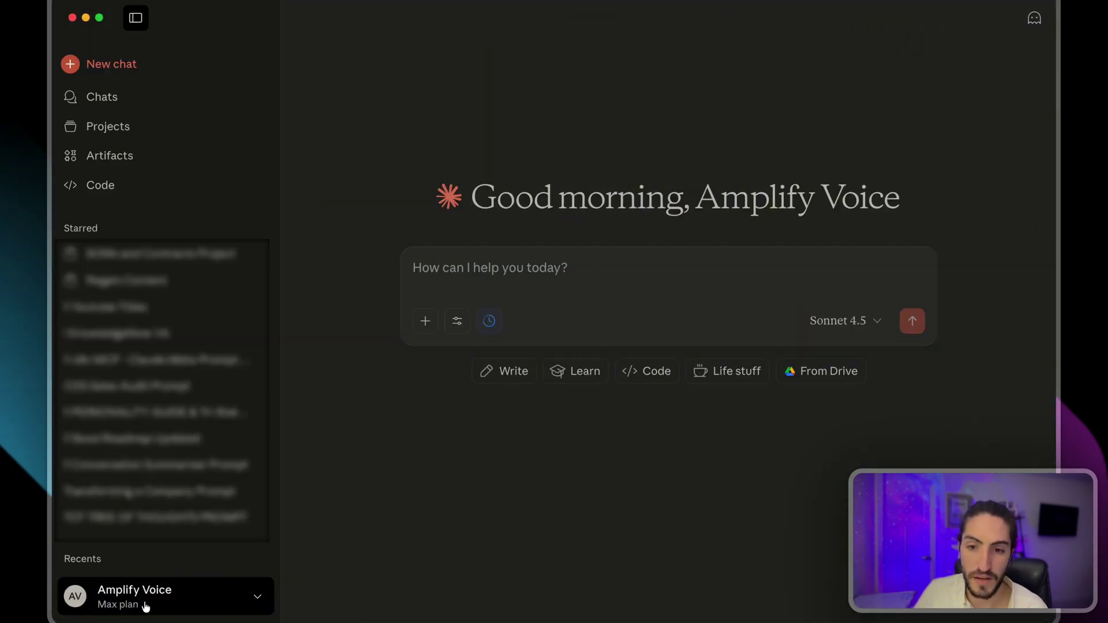
left_click(143, 597)
left_click(113, 419)
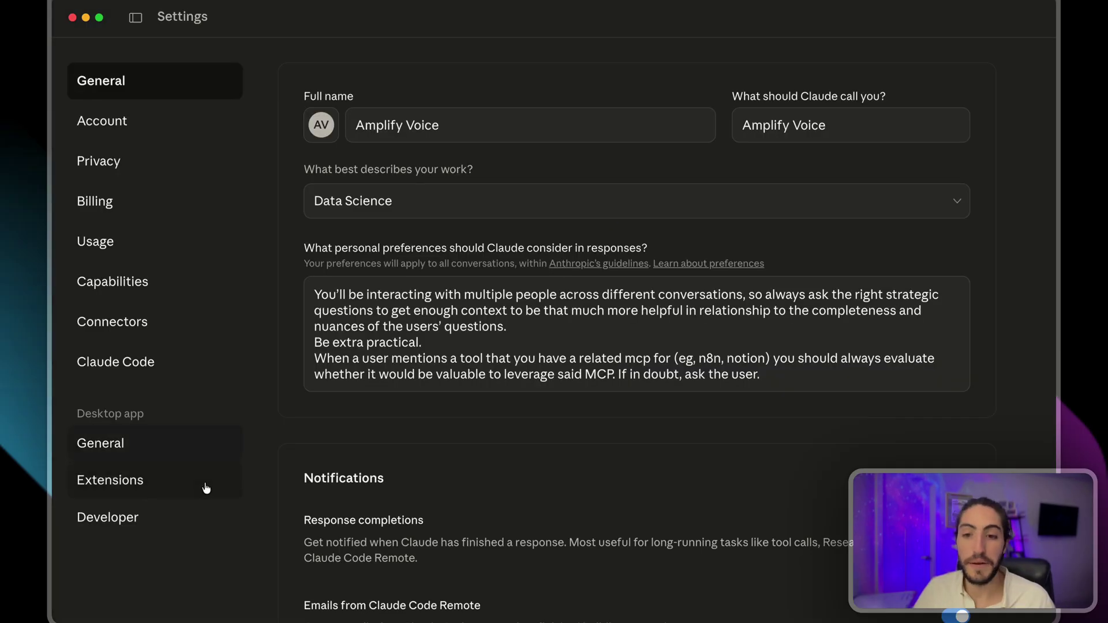
left_click(192, 521)
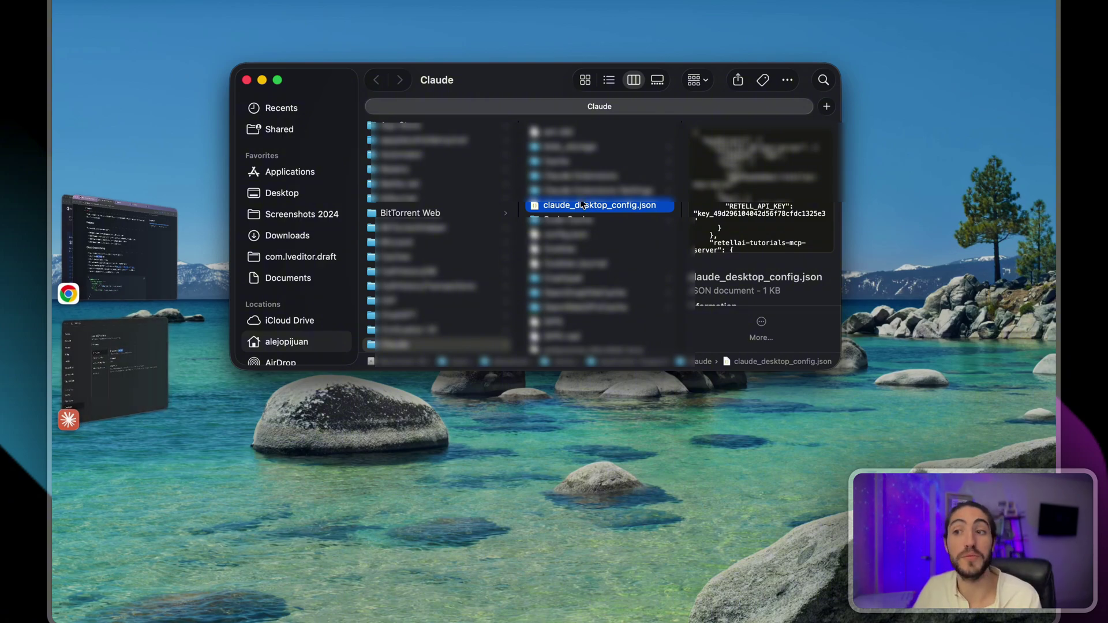
double_click(549, 213)
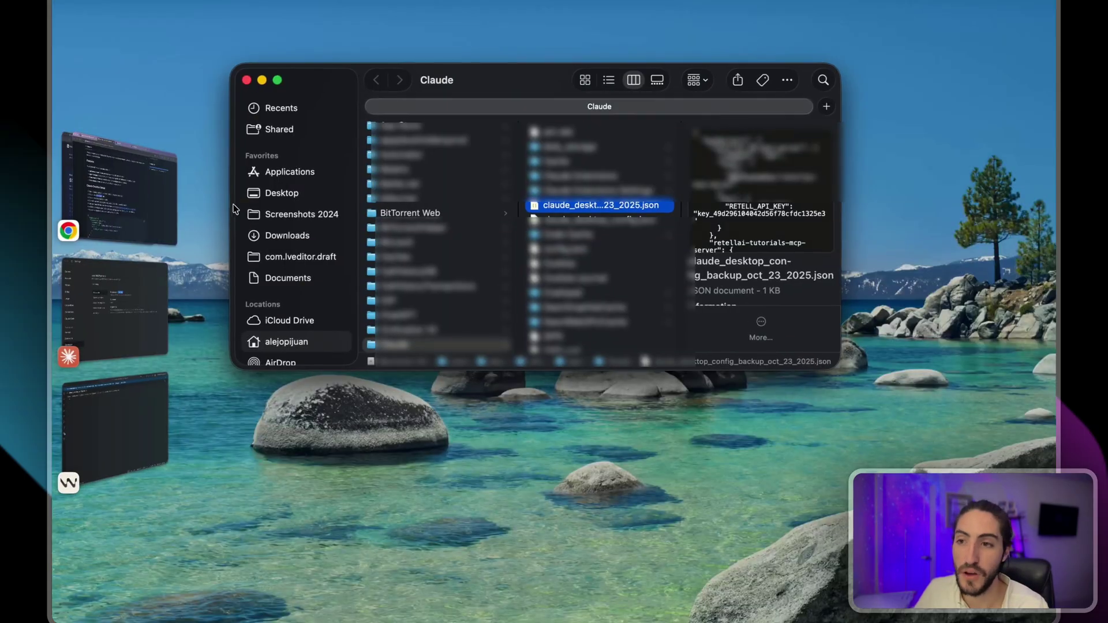
Step: Copy the mcpServers JSON snippet from the GitHub README and paste it into the empty claude_desktop_config.json in Windsurf
left_click(121, 196)
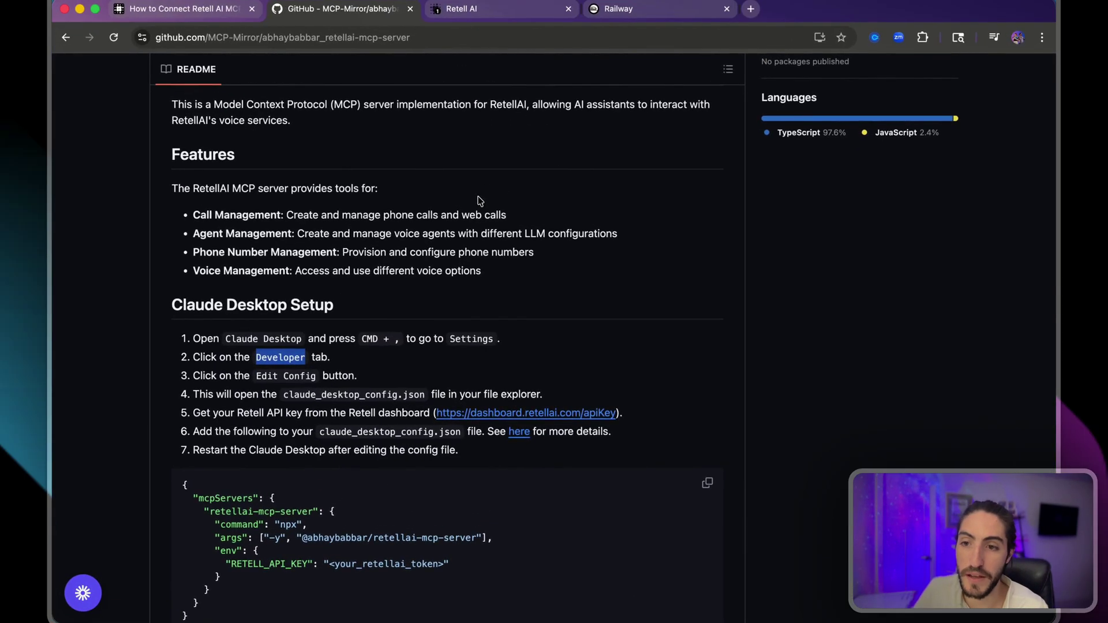
scroll(480, 203, "down", 5)
left_click(373, 262)
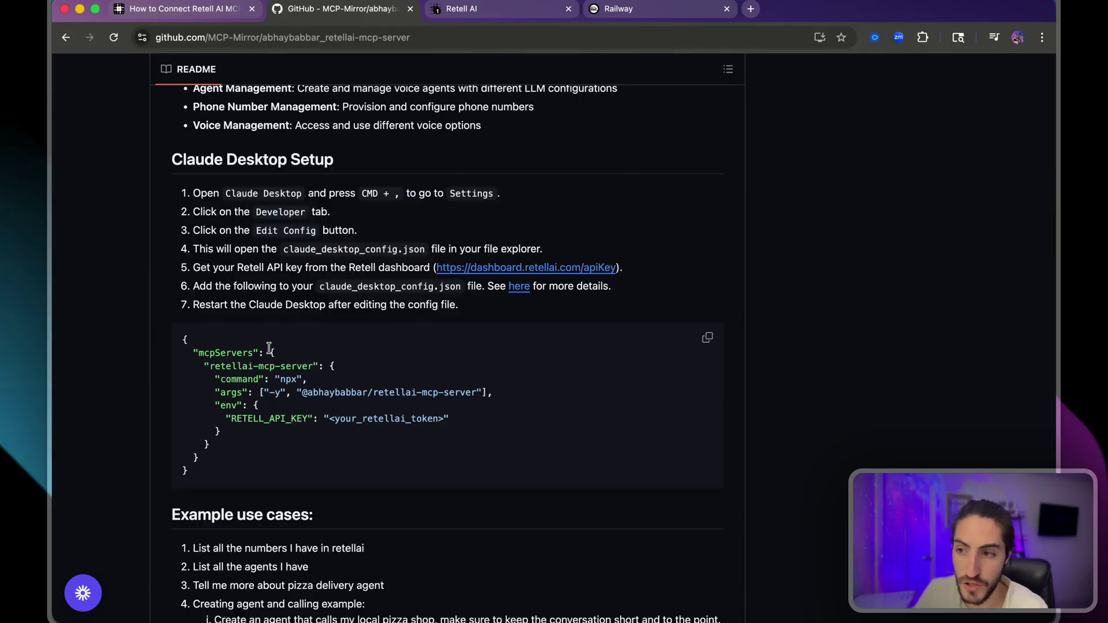
left_click(708, 338)
key("super+Tab")
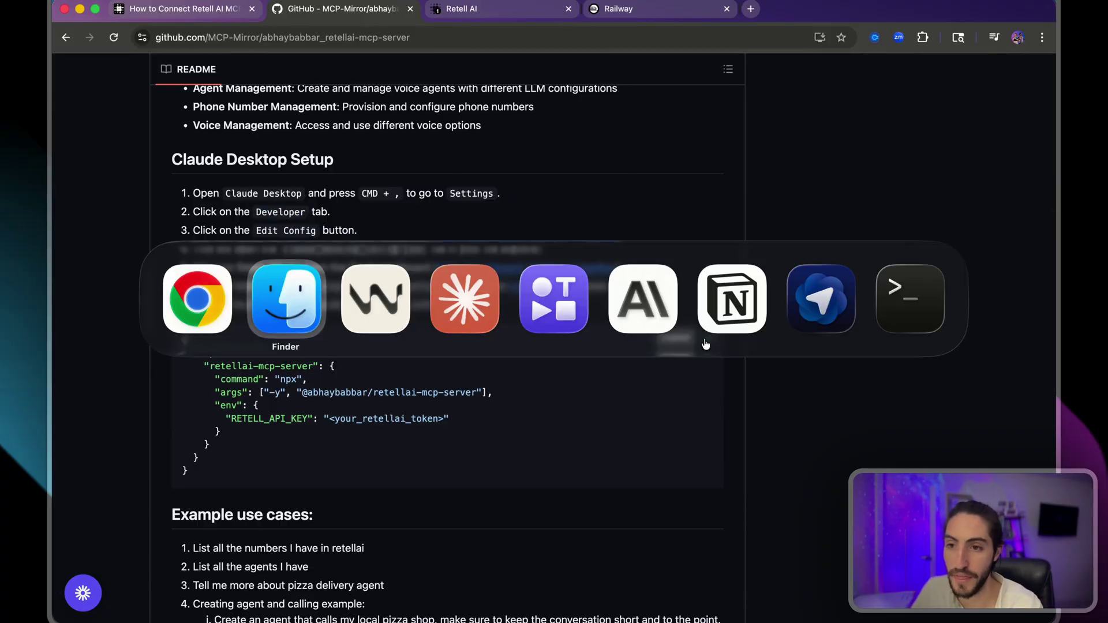
left_click(395, 301)
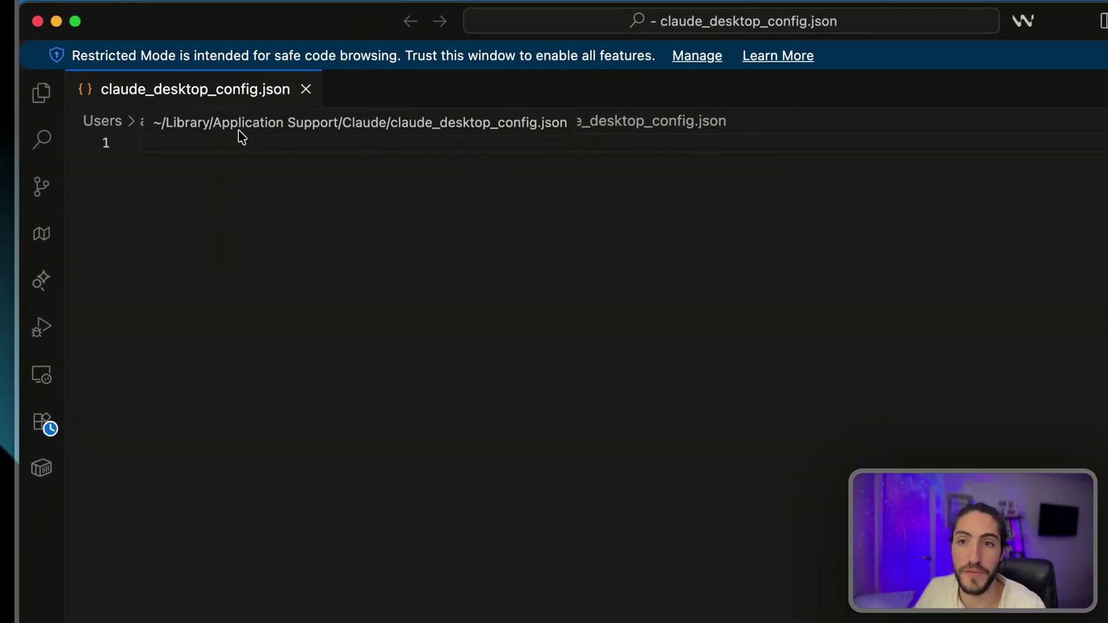
key("super+v")
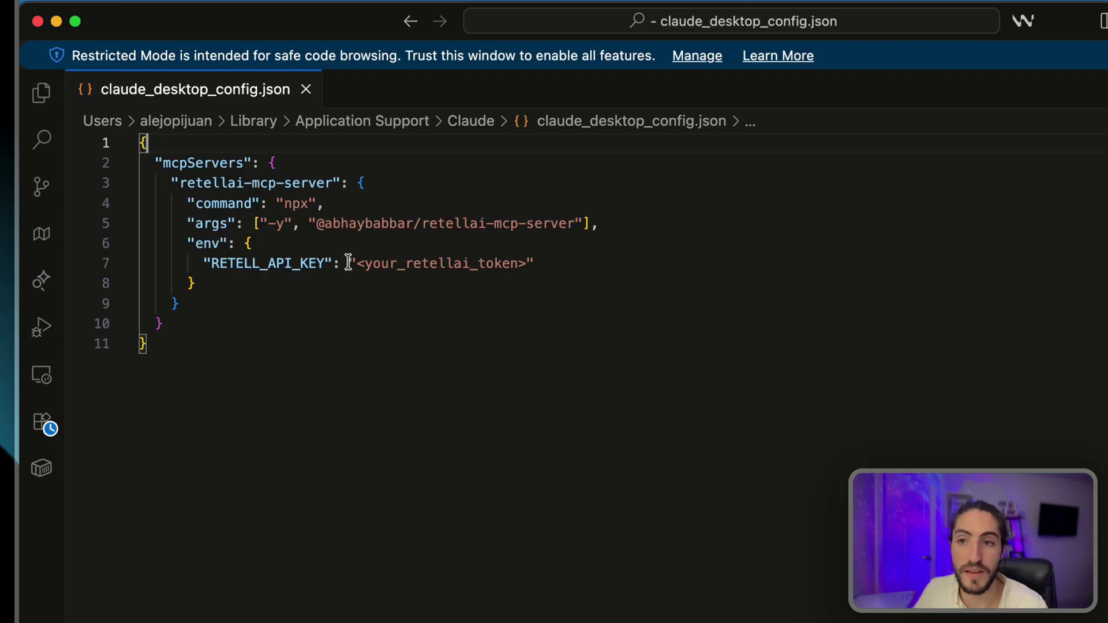
Step: Copy the "retell mcp test" API key created 10/23/2025 from Retell and paste it over the RETELL_API_KEY placeholder in the config file
left_click_drag(349, 262, 534, 262)
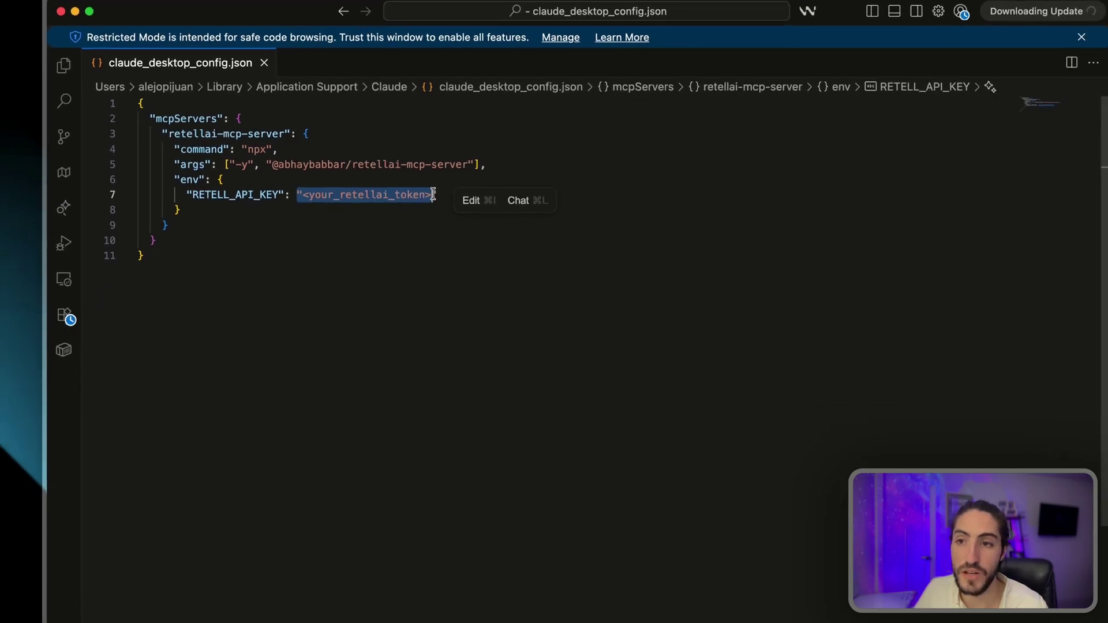
key("super+Tab")
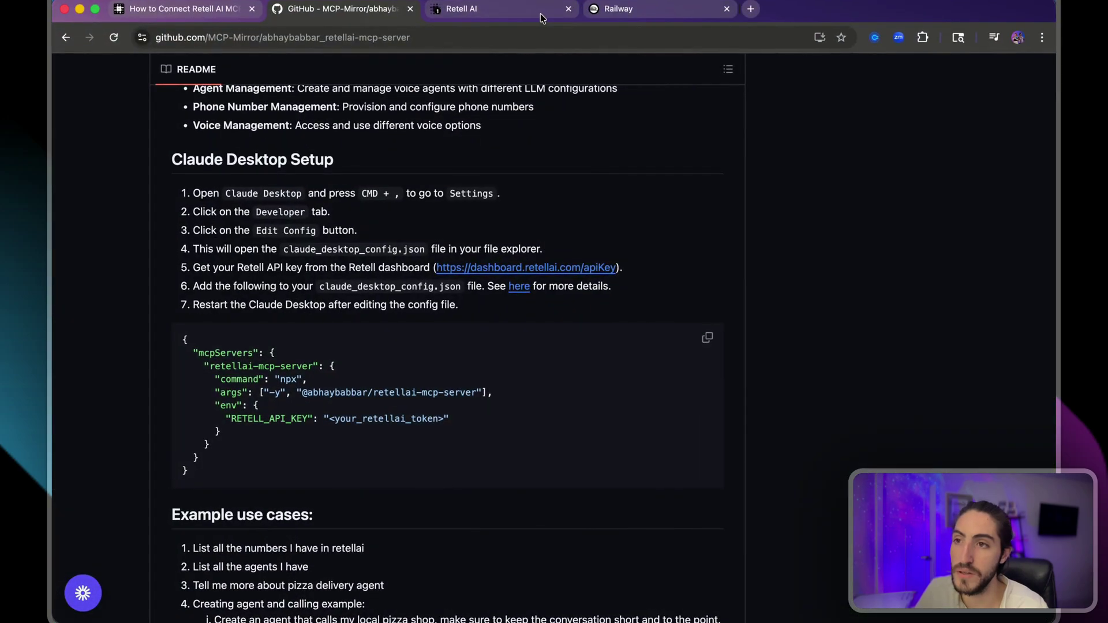
left_click(540, 12)
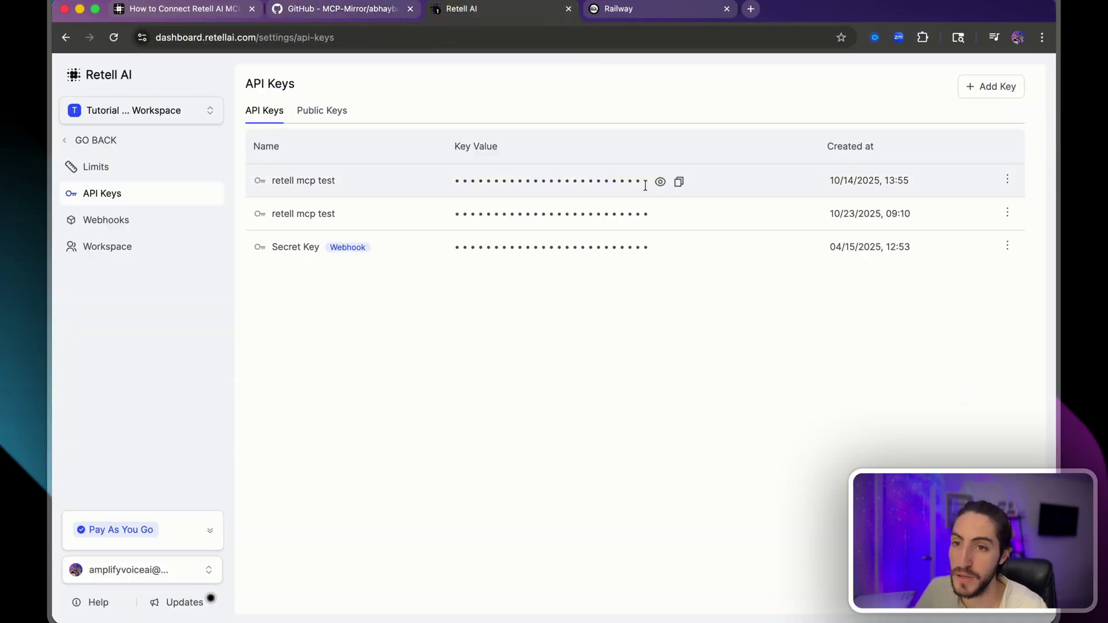
left_click(679, 215)
key("super+Tab")
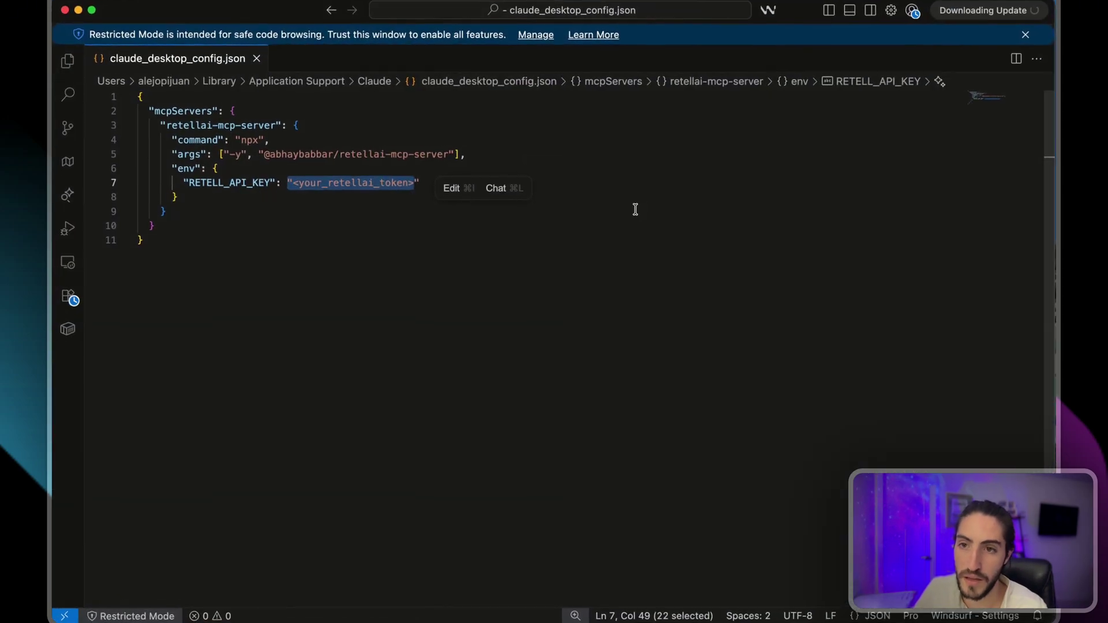
left_click_drag(413, 182, 294, 183)
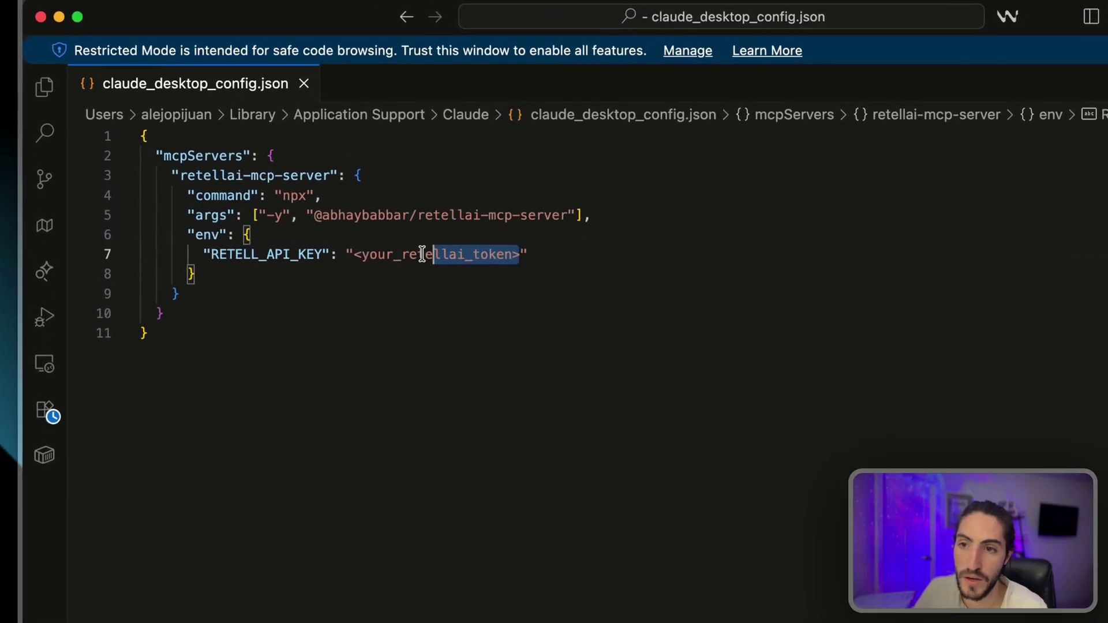
key("super+v")
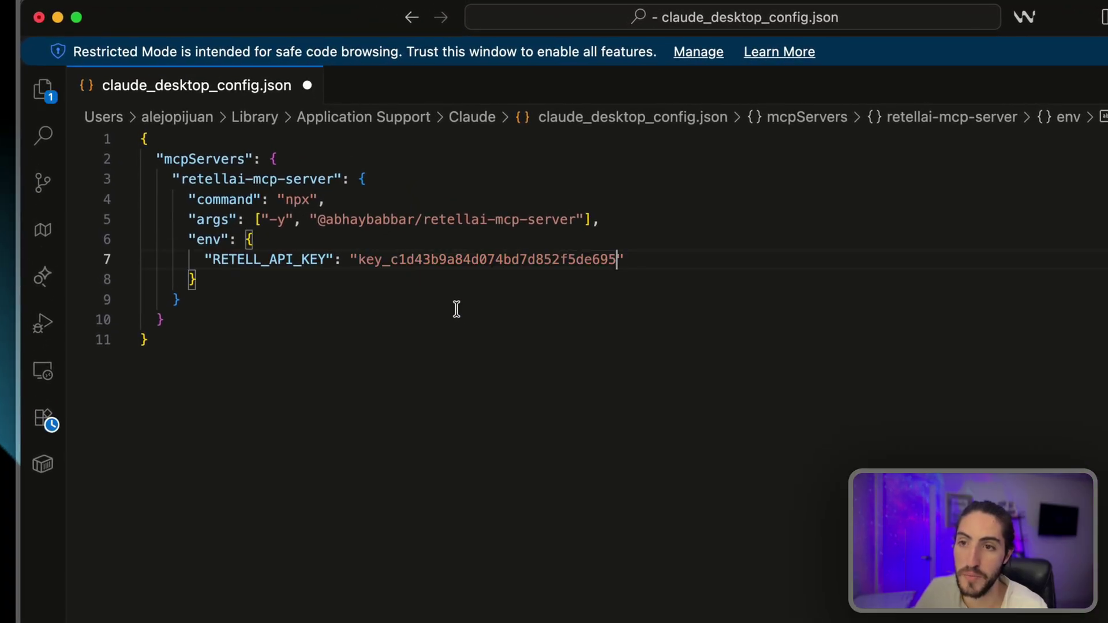
left_click(735, 399)
key("shift+Up")
key("shift+Up")
key("shift+Up")
key("shift+Up")
key("shift+Up")
key("shift+Up")
key("shift+Up")
key("shift+Up")
key("shift+Up")
left_click(781, 376)
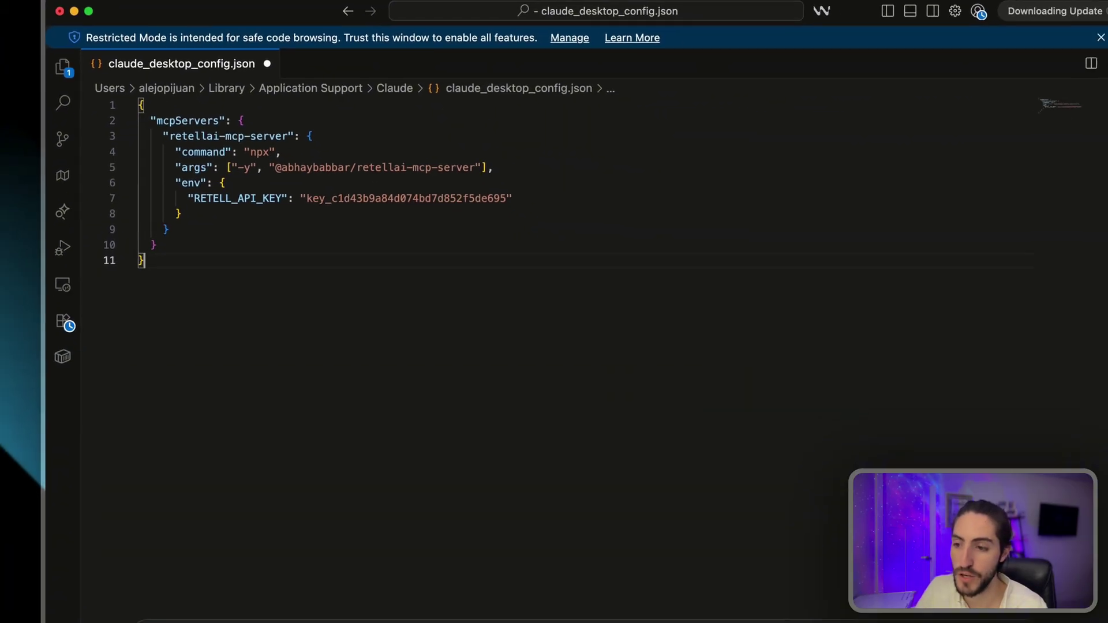
Step: Restart the Claude desktop app and check its chat tools list for the retellai-mcp-server connector
right_click(675, 599)
left_click(686, 551)
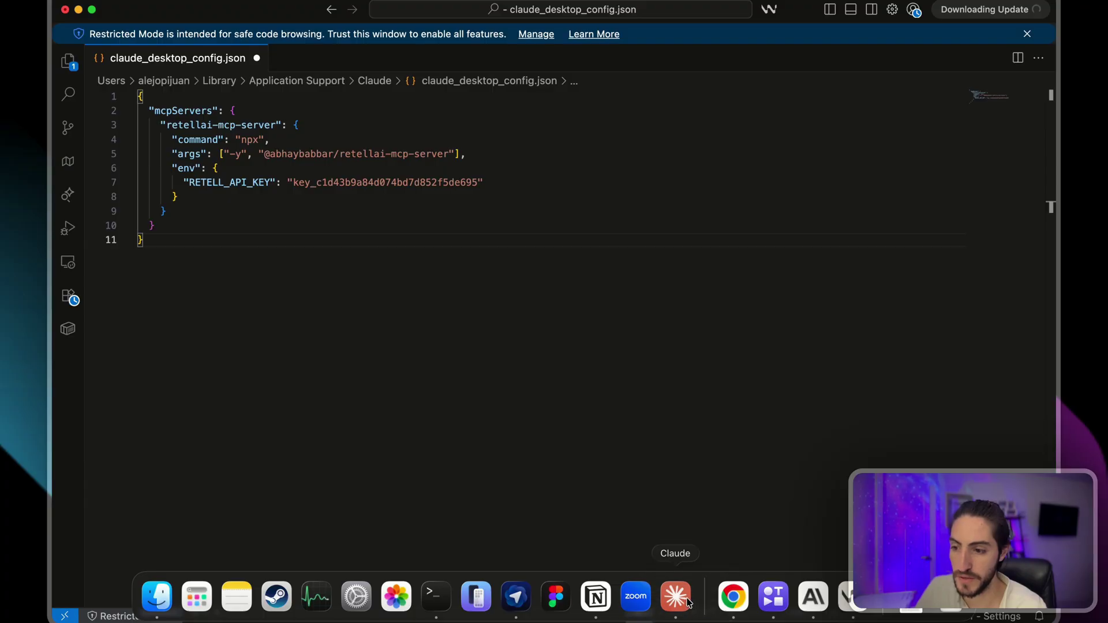
left_click(676, 597)
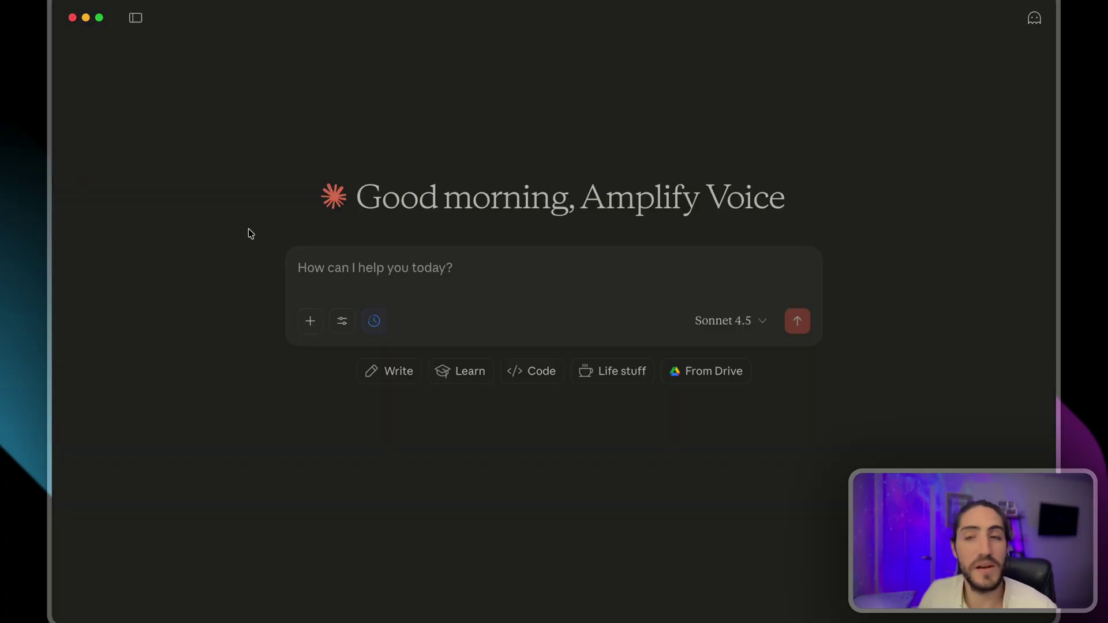
left_click(341, 322)
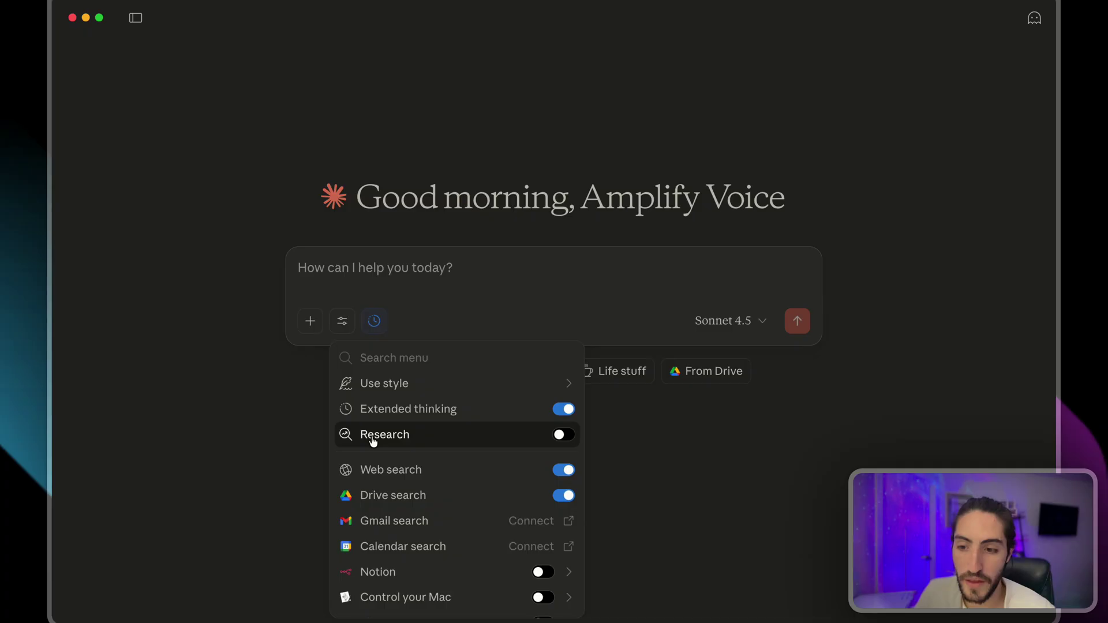
scroll(374, 448, "down", 2)
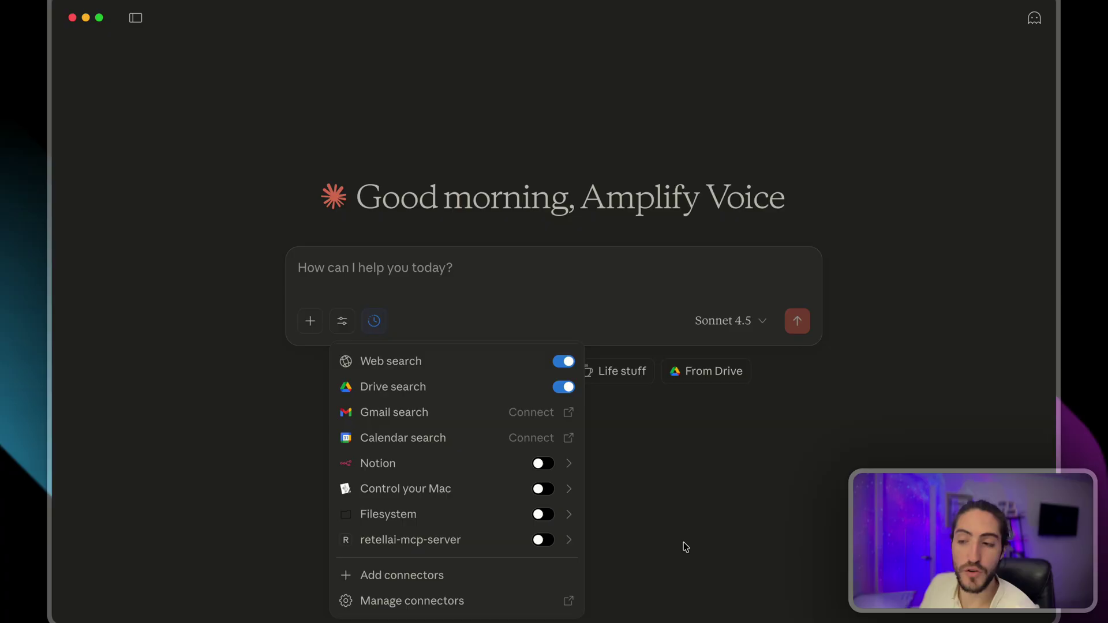
Step: Switch to Windsurf and try adding a duplicate retellai-mcp-server block after the existing one in claude_desktop_config.json
left_click(843, 594)
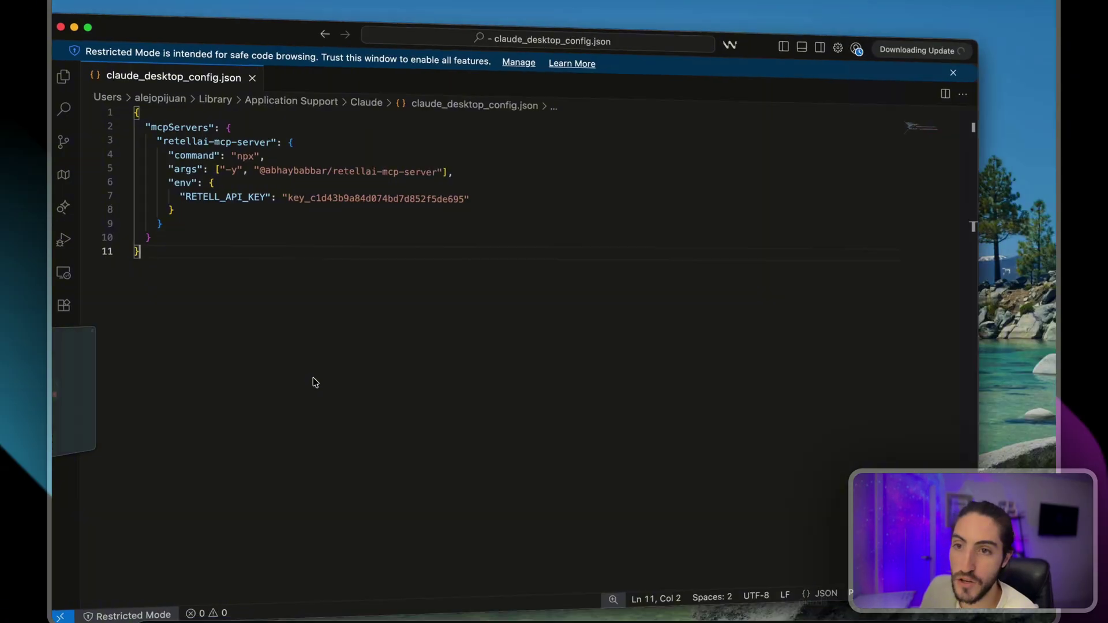
left_click_drag(210, 235, 193, 209)
left_click(161, 124)
left_click(194, 210)
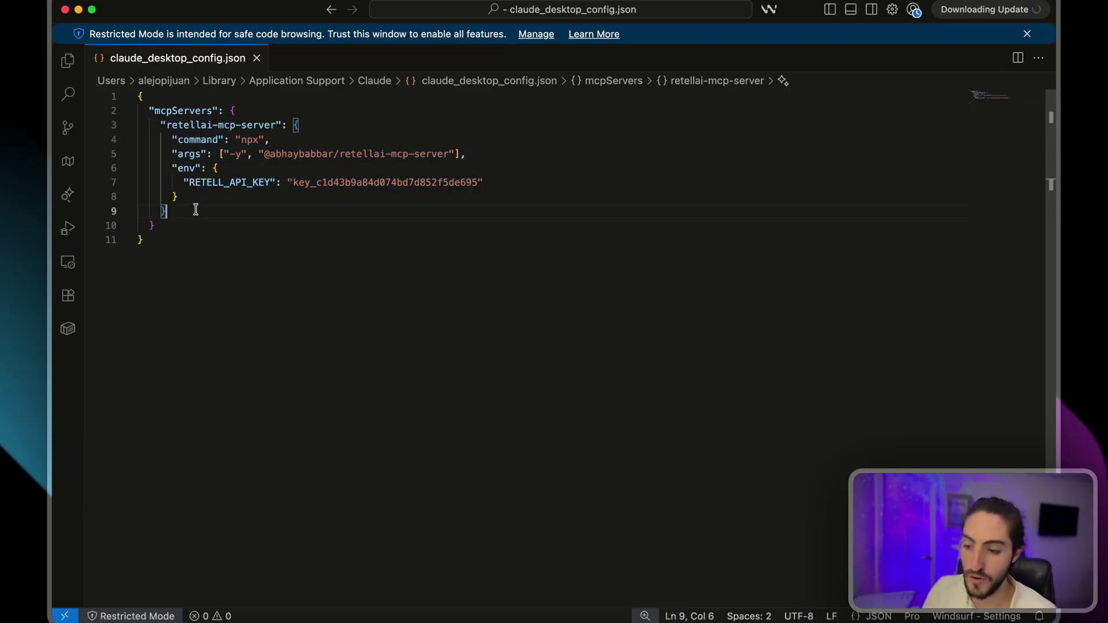
type(",")
key("Return")
key("super+v")
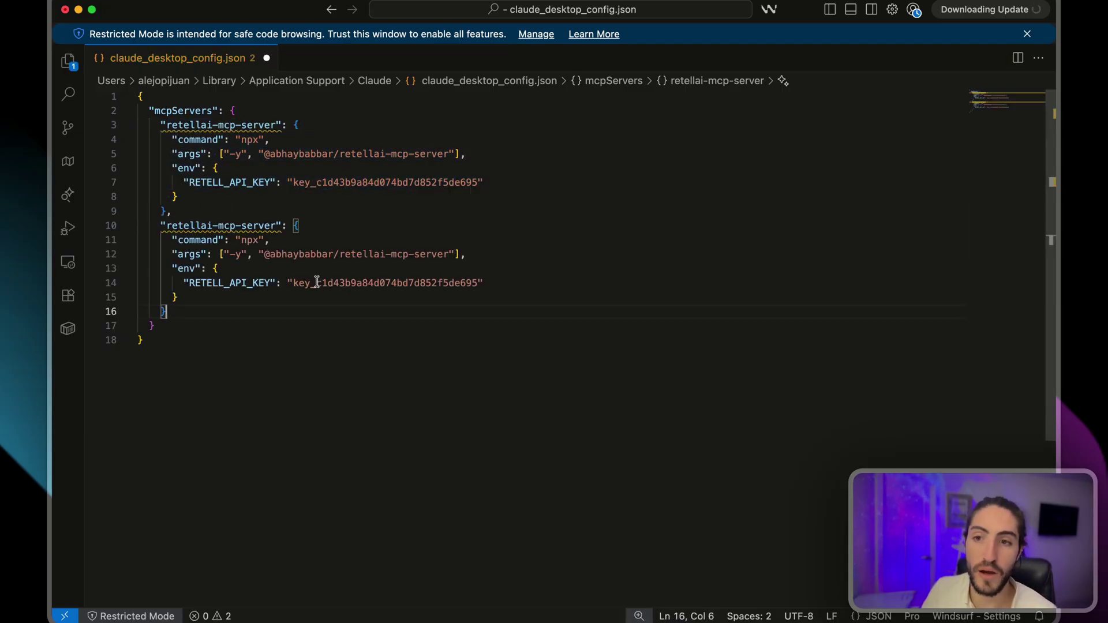
mouse_move(293, 282)
left_mouse_down()
mouse_move(477, 283)
mouse_move(294, 281)
left_mouse_up()
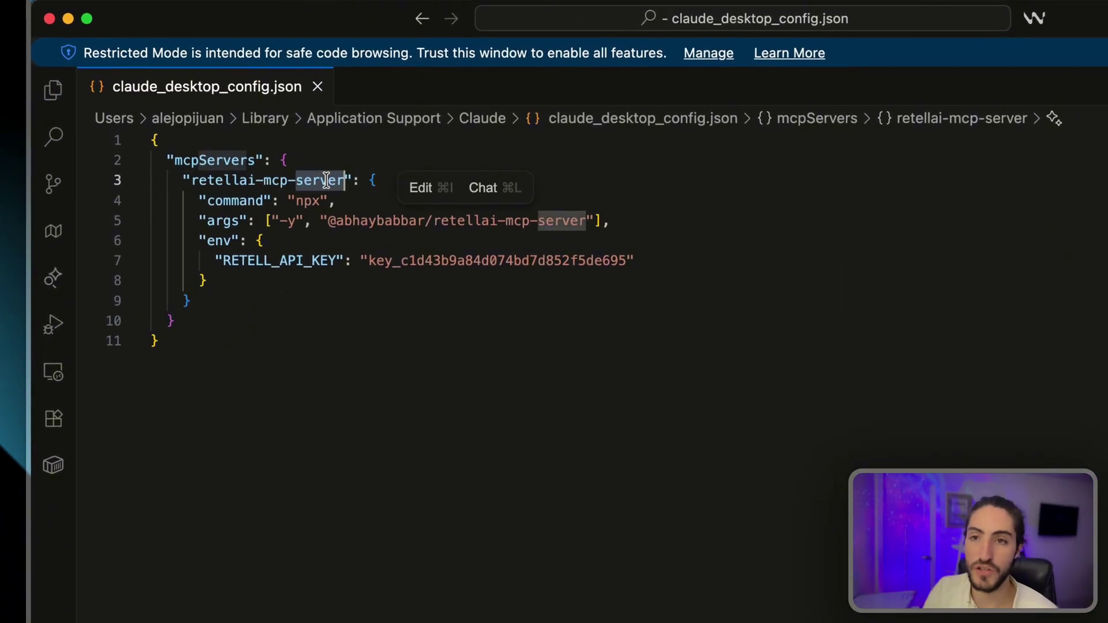
Step: Try renaming the server entry to retellai-mcp-tutorial in the config file, and undo the rename
type("tutorial")
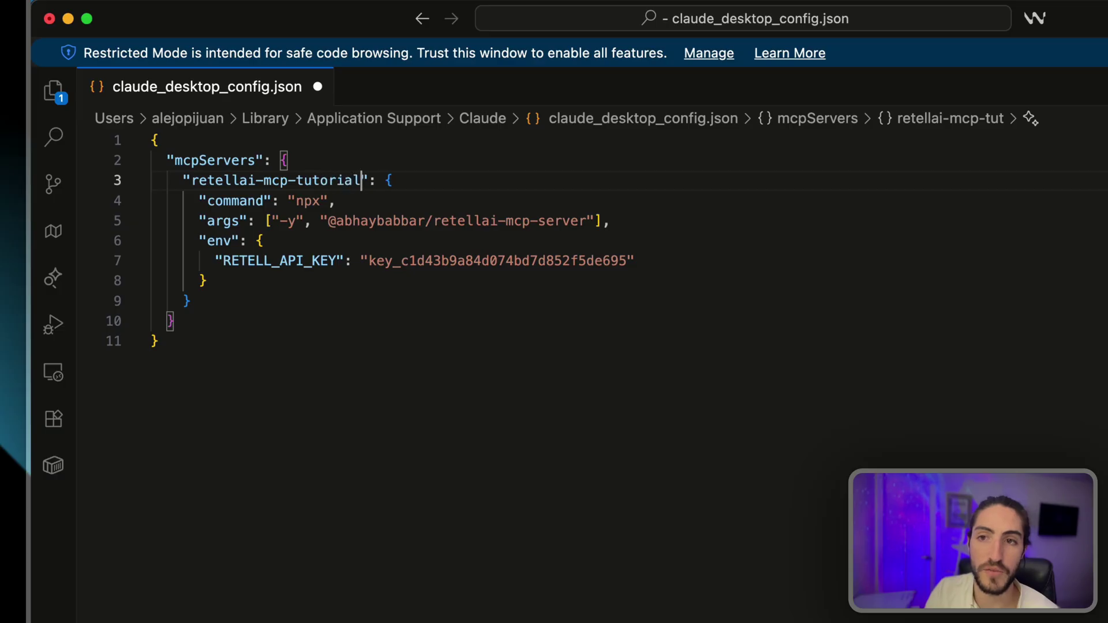
left_click_drag(191, 180, 337, 179)
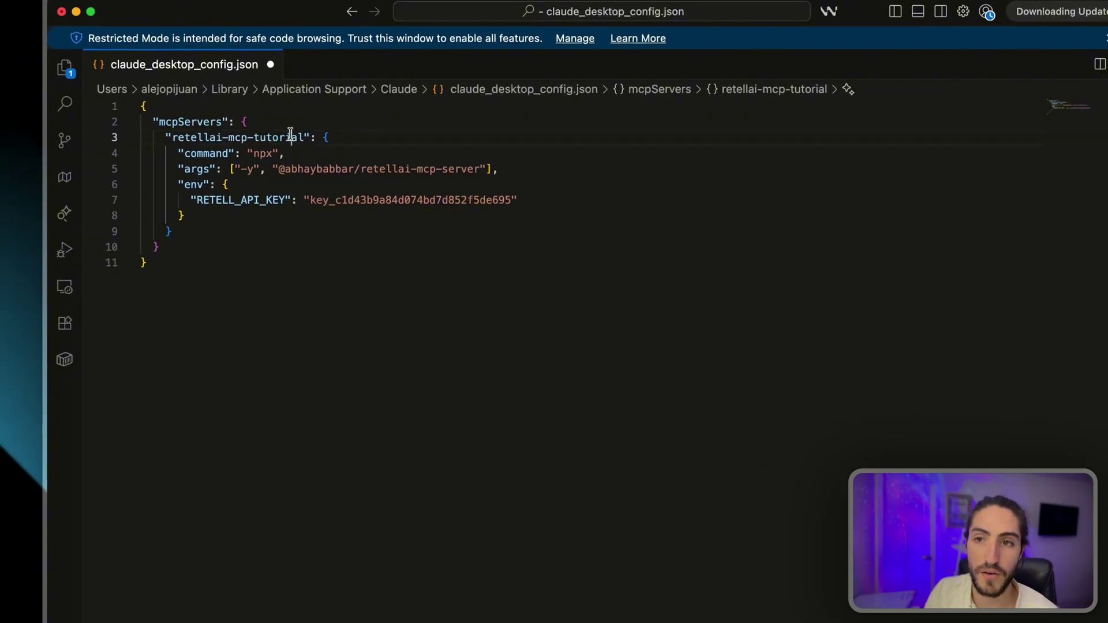
key("super+z")
Step: Switch to Claude, enable the retellai-mcp-server connector, and look through its individual tools
key("super+Tab")
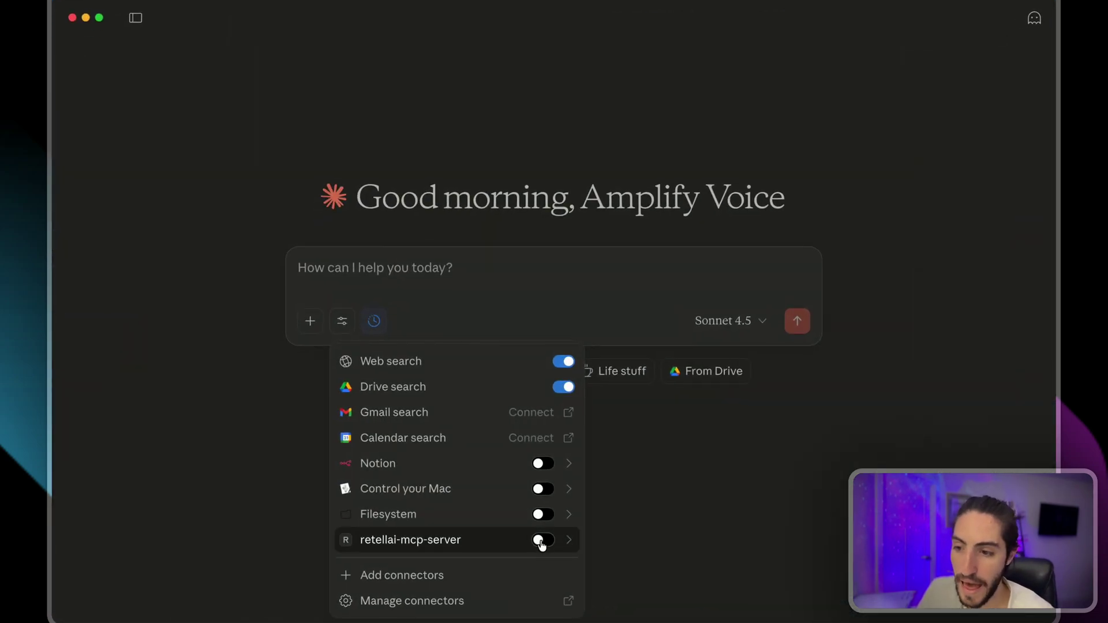
left_click(538, 541)
left_click(571, 541)
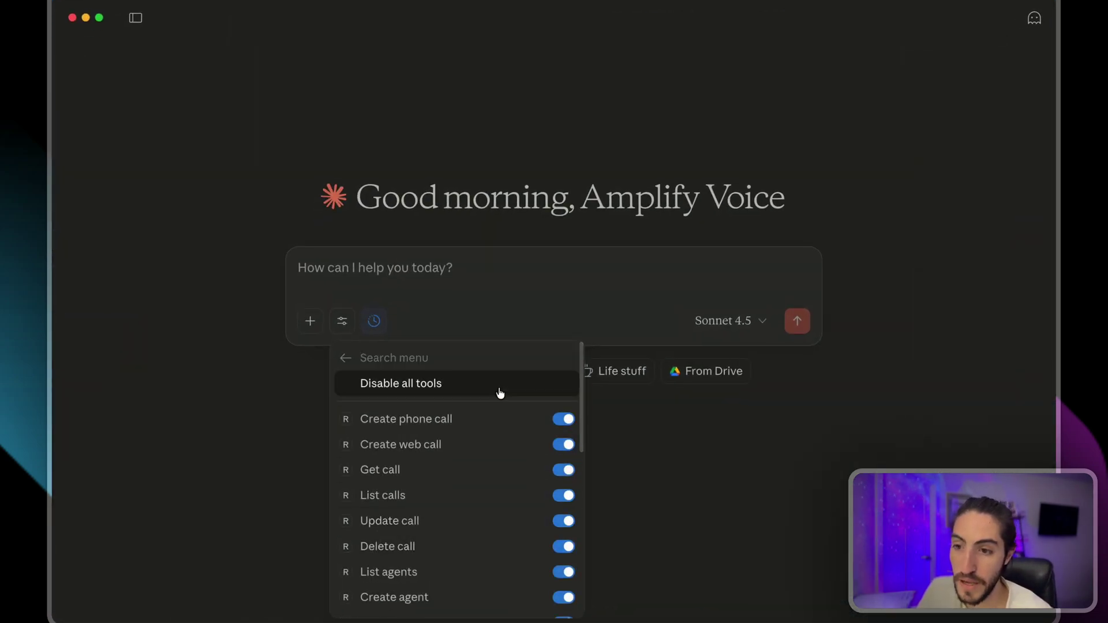
key("super+period")
scroll(571, 448, "down", 1)
scroll(571, 448, "down", 6)
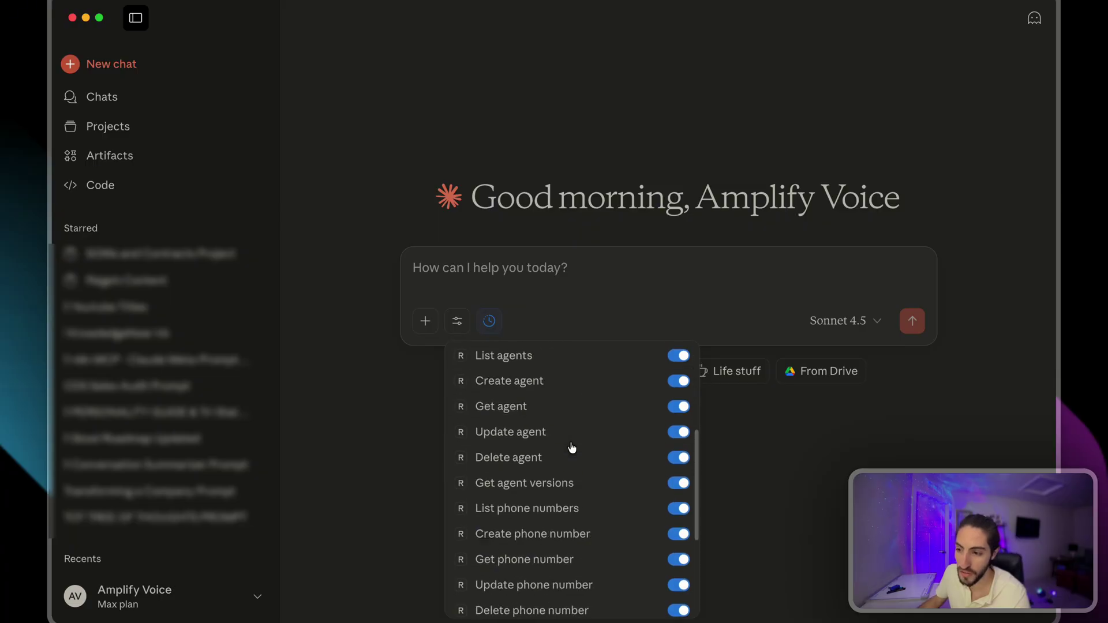
scroll(571, 448, "up", 4)
scroll(571, 448, "up", 3)
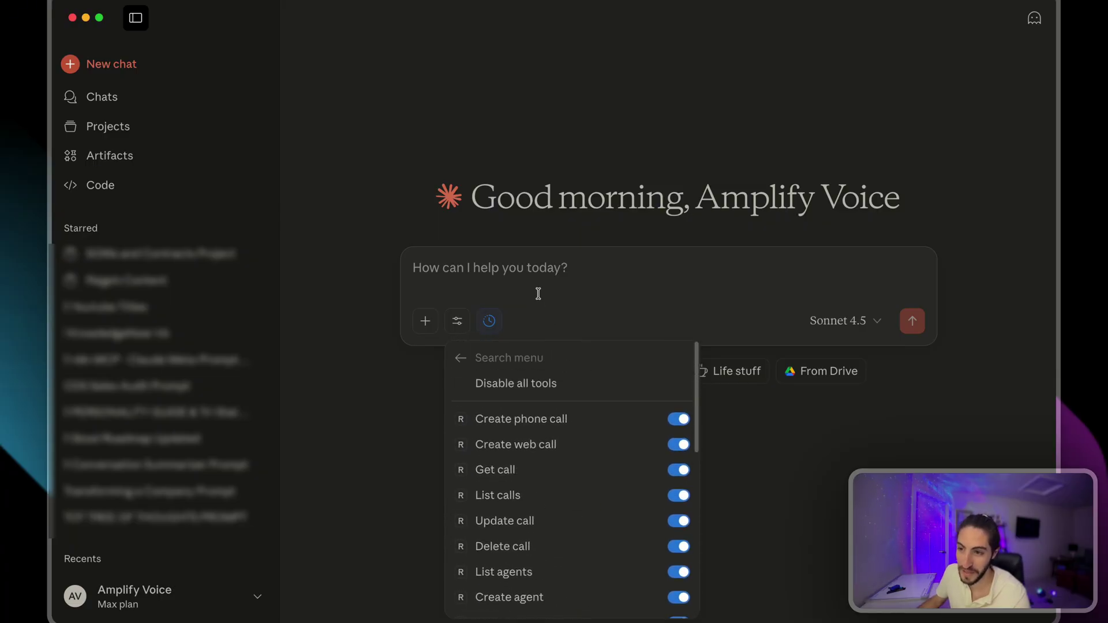
Step: Send Claude the prompt "List all of my retell agents" and hide the sidebar
left_click(514, 272)
type("List all")
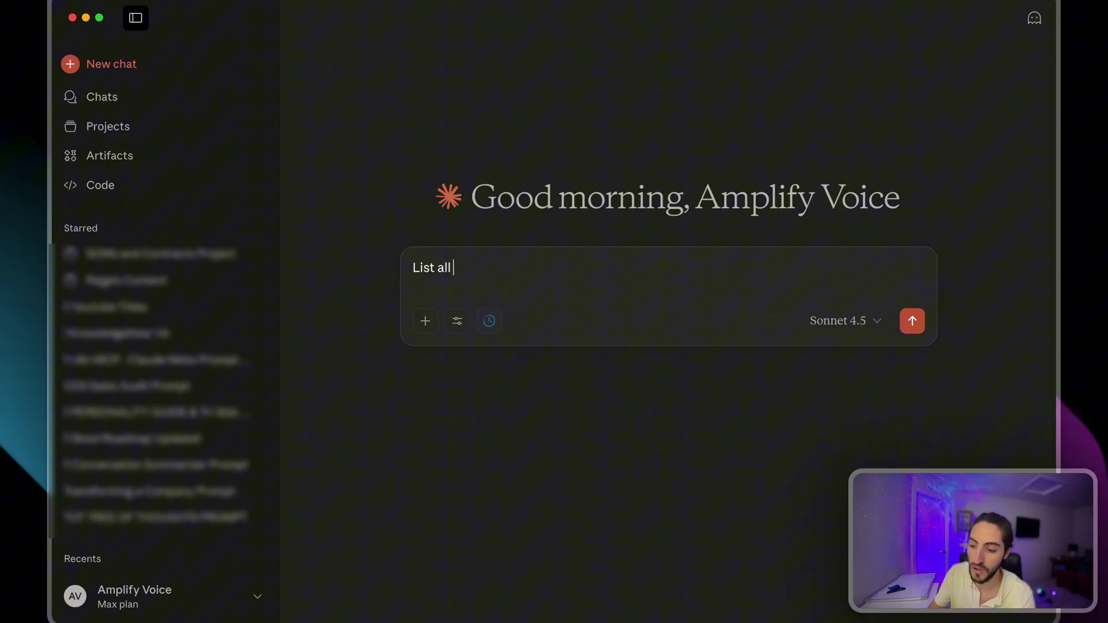
type(" of my retell")
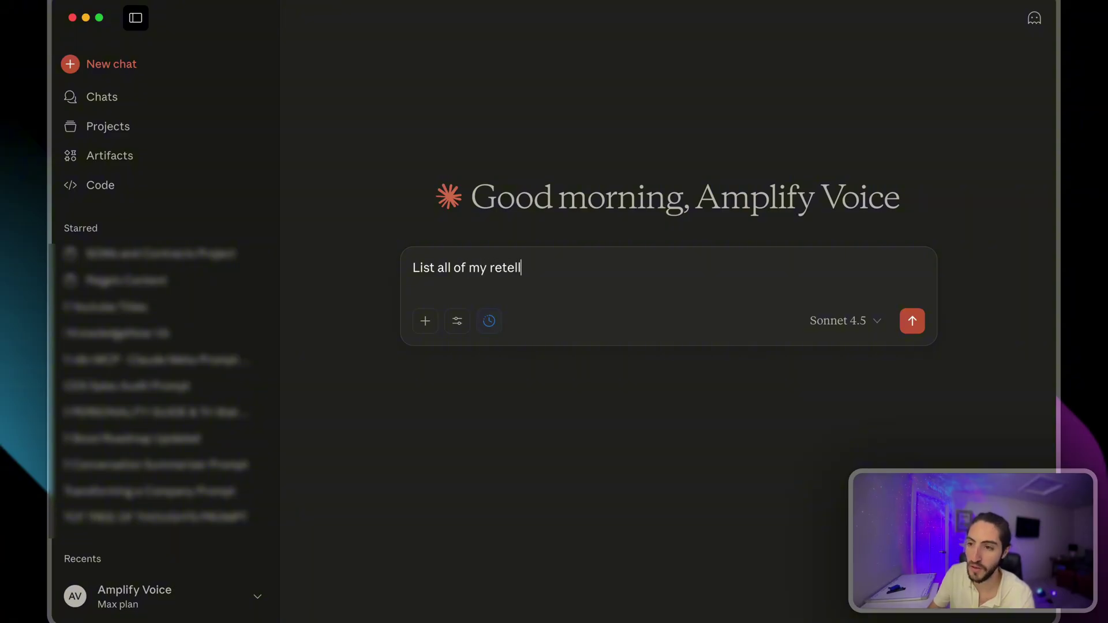
type(" agents")
key("Return")
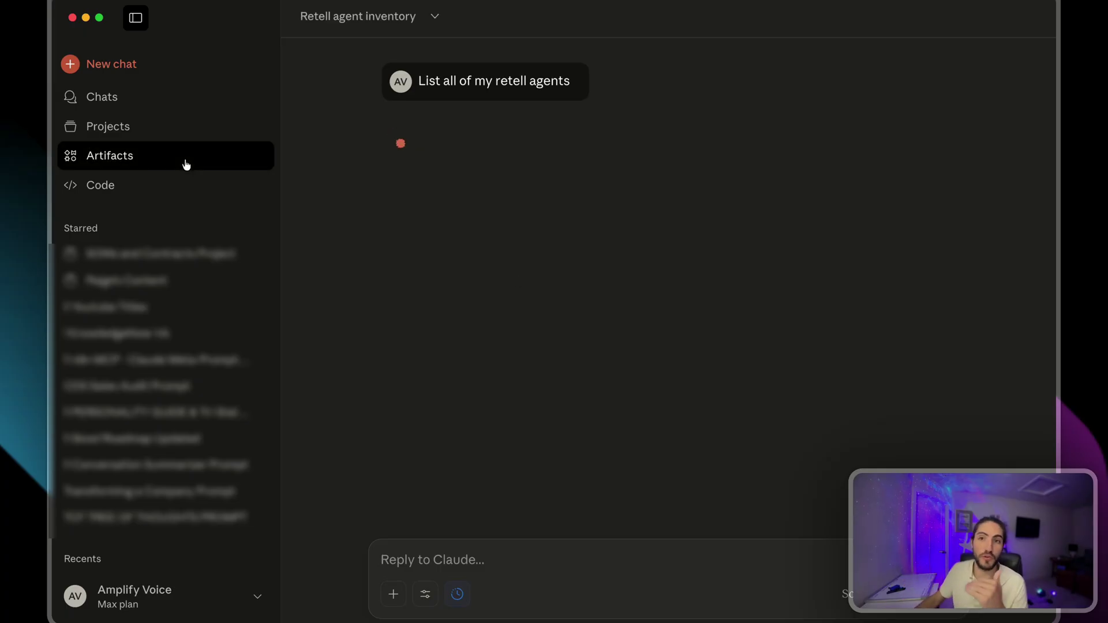
left_click(134, 19)
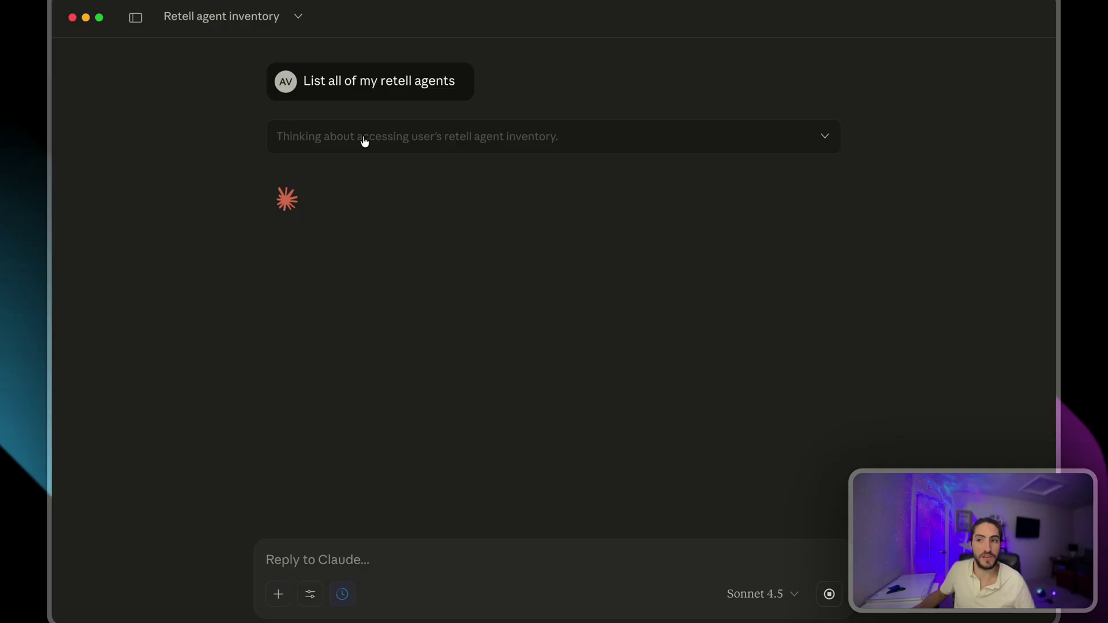
Step: Inspect the List agents tool call's request and response, and read Claude's thought process for organizing the agents
left_click_drag(278, 174, 495, 170)
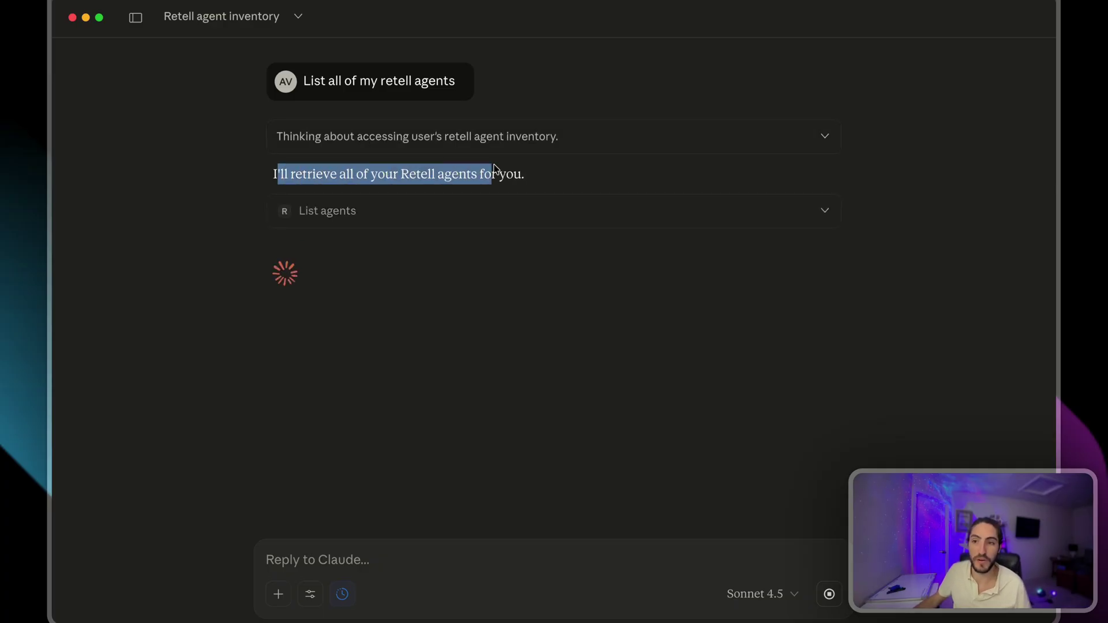
left_click(498, 172)
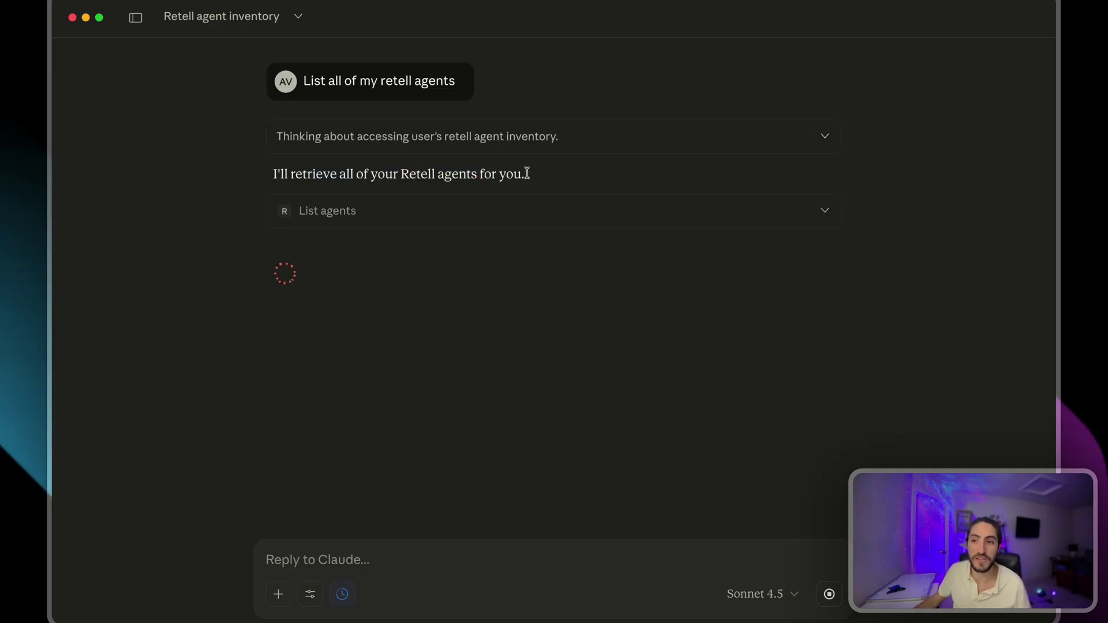
left_click(392, 224)
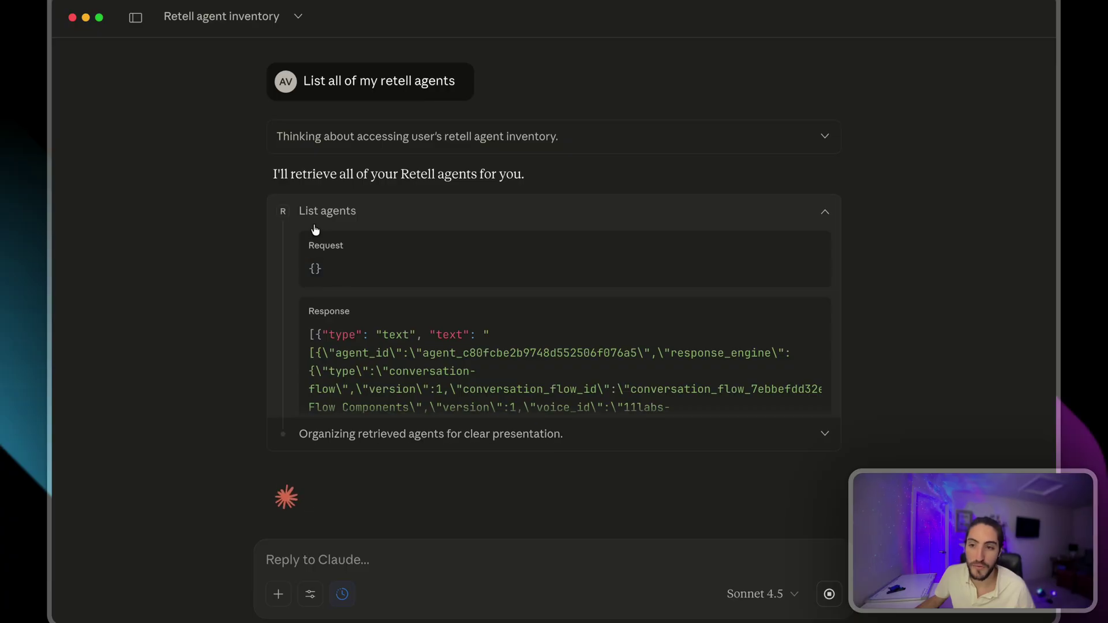
scroll(378, 321, "down", 2)
left_click_drag(369, 296, 484, 369)
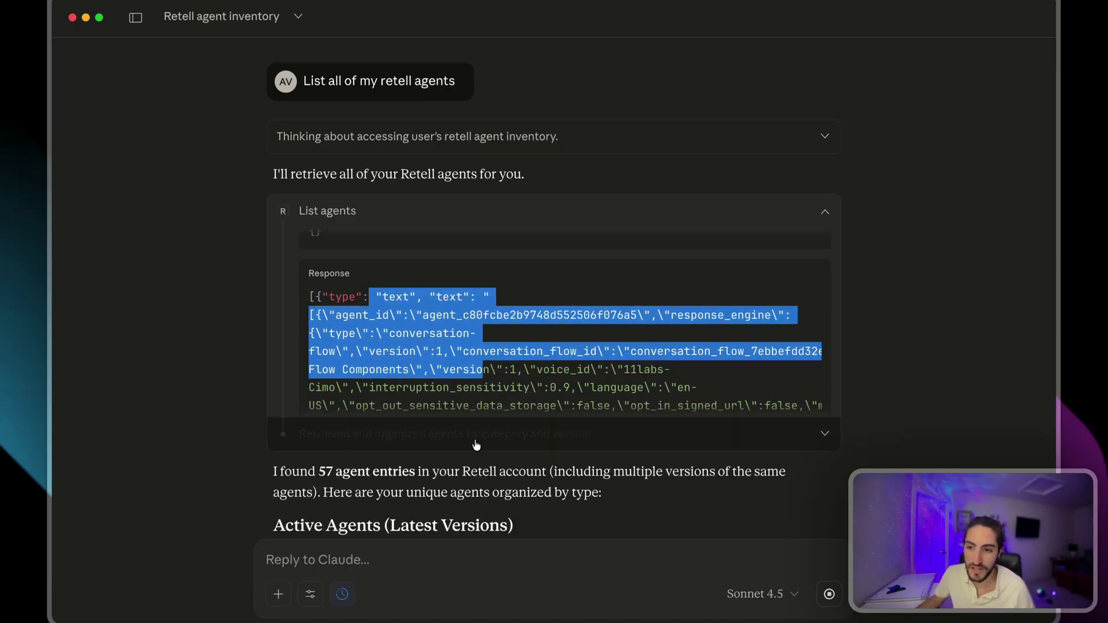
left_click(477, 445)
left_click_drag(300, 272, 554, 396)
left_click(554, 395)
scroll(554, 396, "down", 3)
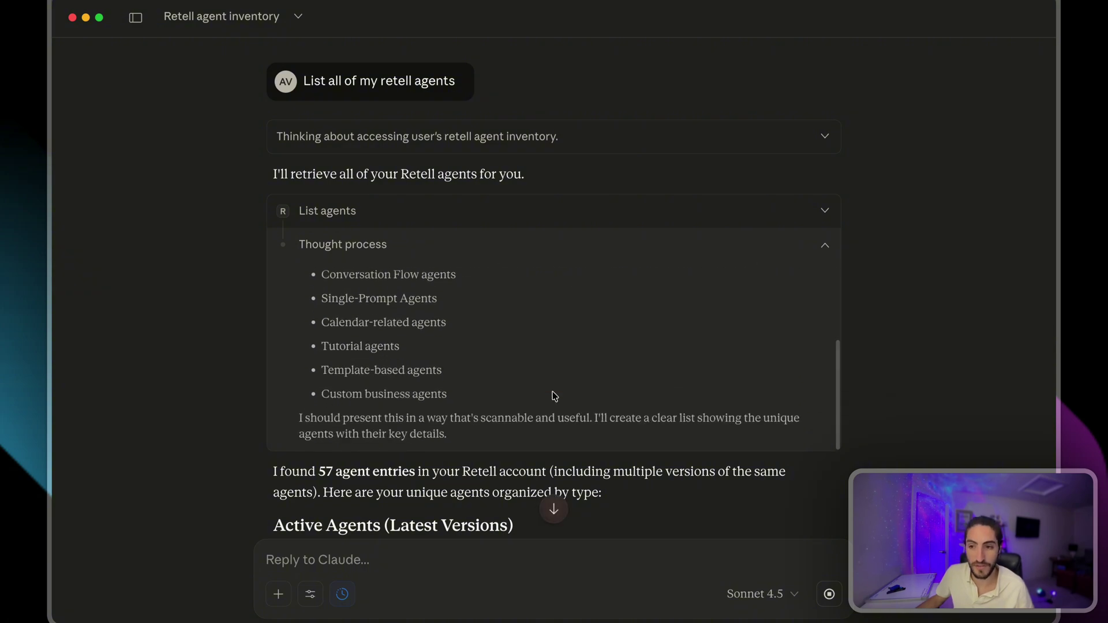
Step: Read the opening summary and the agent listing in Claude's reply
scroll(278, 392, "down", 3)
left_click_drag(303, 312, 494, 316)
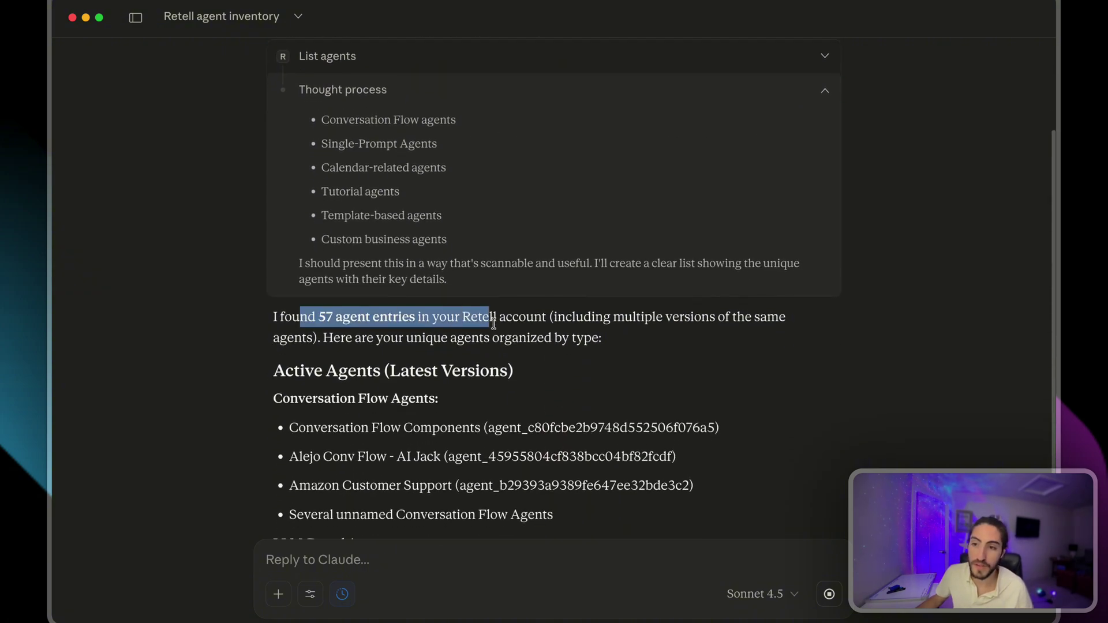
left_click(494, 316)
scroll(495, 321, "down", 5)
scroll(497, 328, "up", 6)
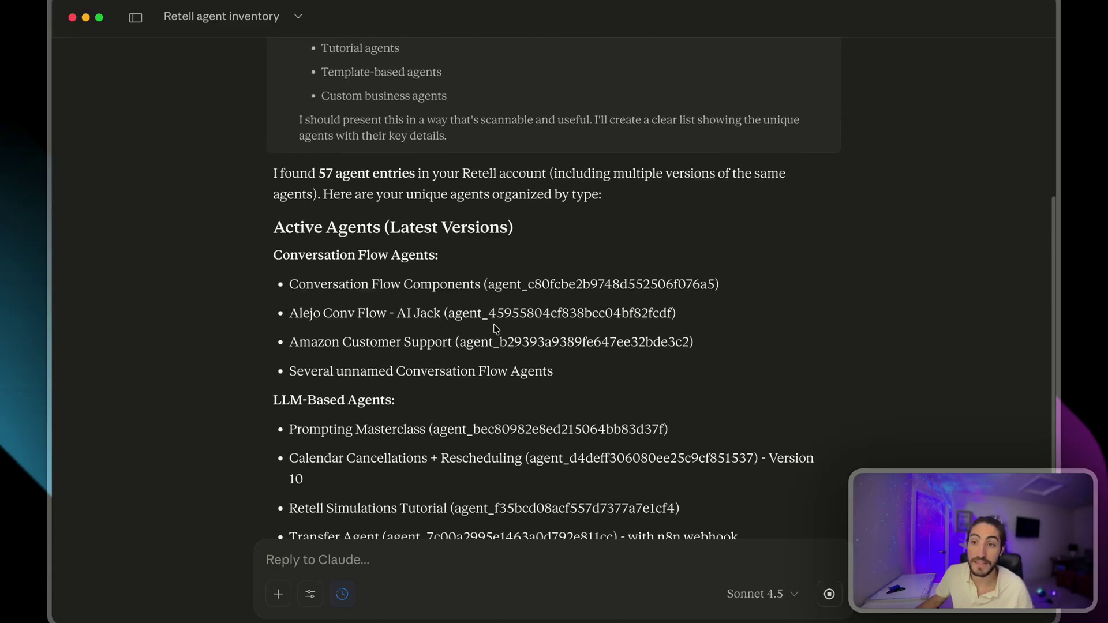
scroll(484, 323, "up", 2)
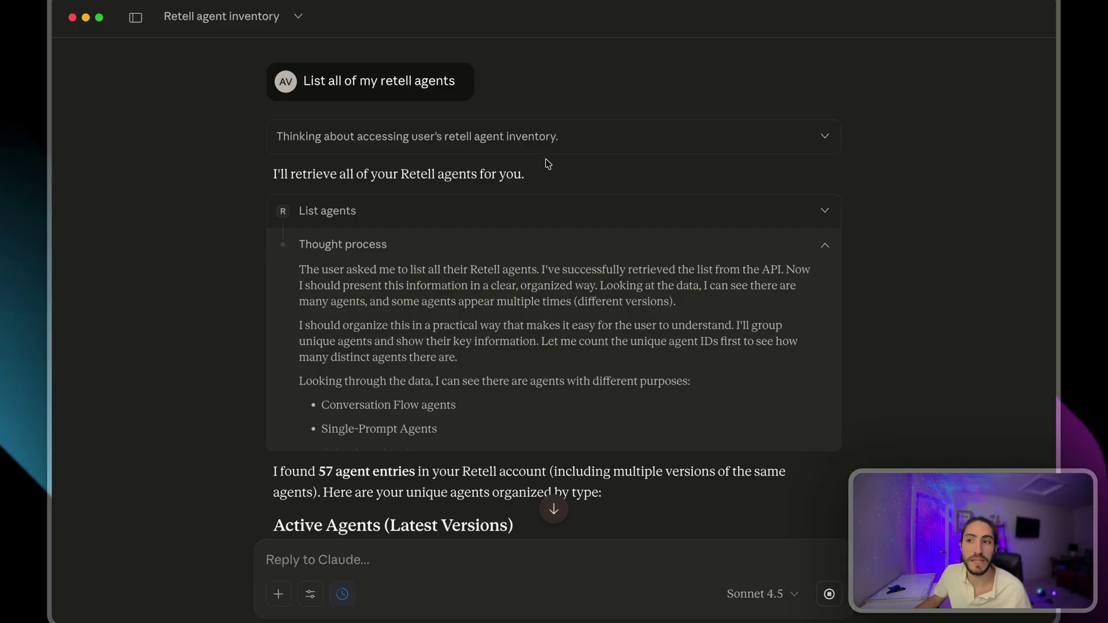
Step: Revisit the List agents tool call above the reply and collapse the expanded tool and thought details
left_click_drag(552, 176, 302, 174)
left_click(313, 186)
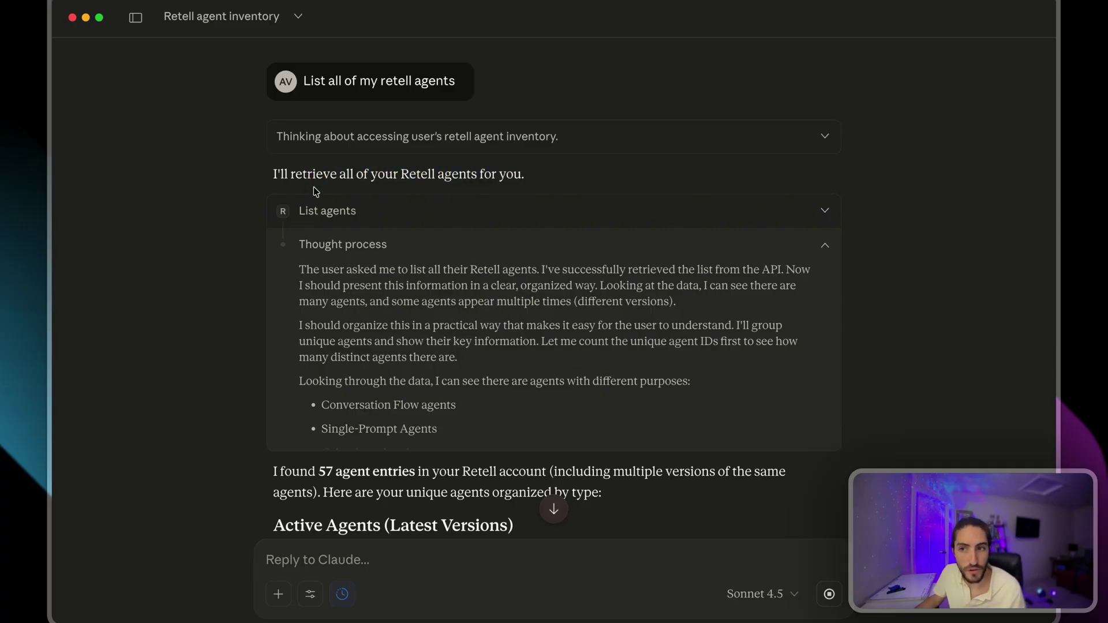
left_click(342, 209)
left_click(364, 224)
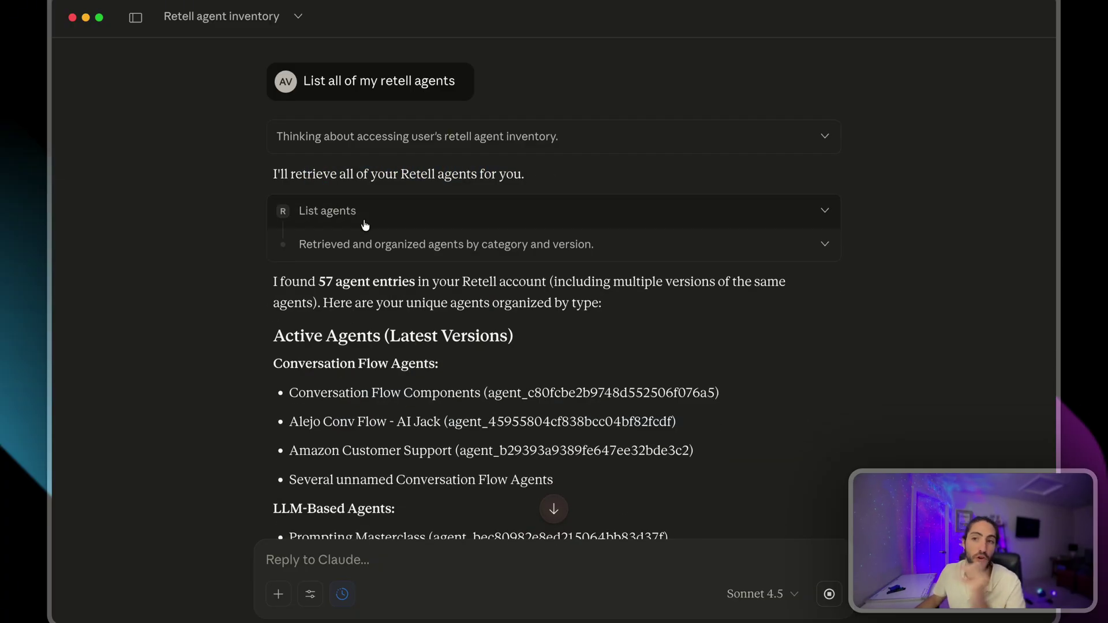
left_click_drag(257, 204, 304, 282)
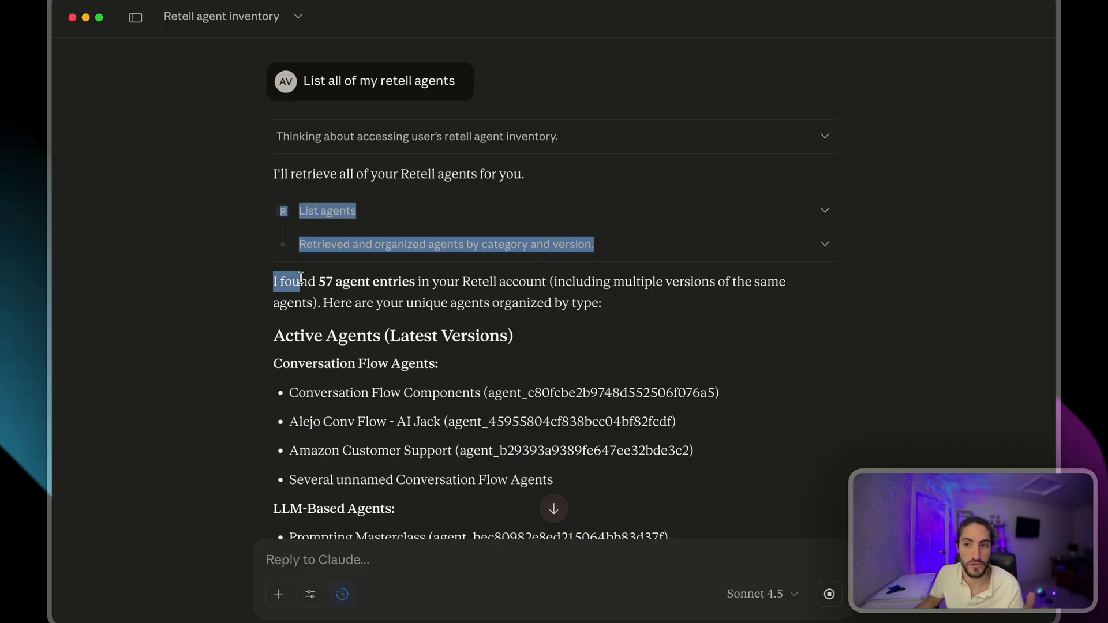
left_click(302, 277)
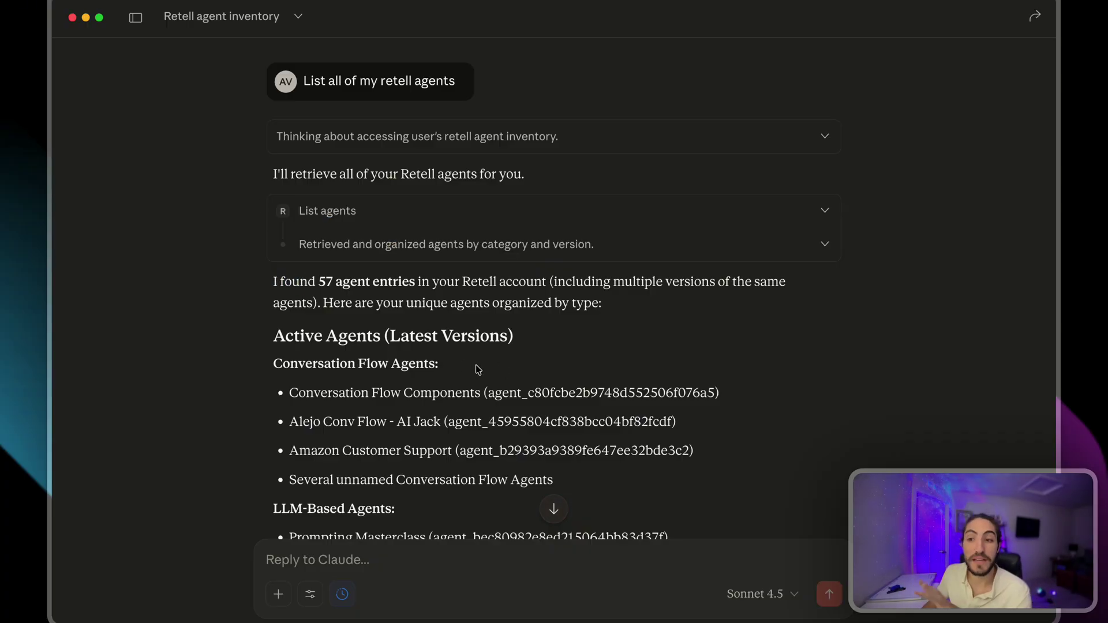
Step: Examine the Conversation Flow Agents and LLM-Based Agents sections of Claude's reply
left_click_drag(478, 370, 728, 479)
left_click(613, 385)
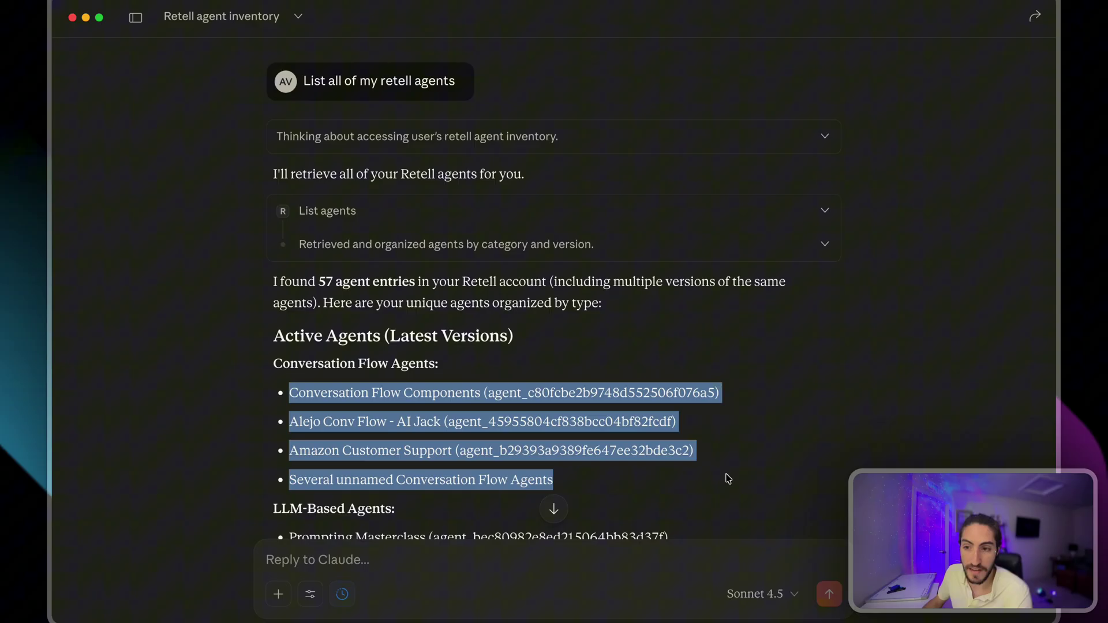
left_click(565, 363)
left_click_drag(274, 367, 458, 369)
left_click(459, 372)
scroll(459, 373, "down", 5)
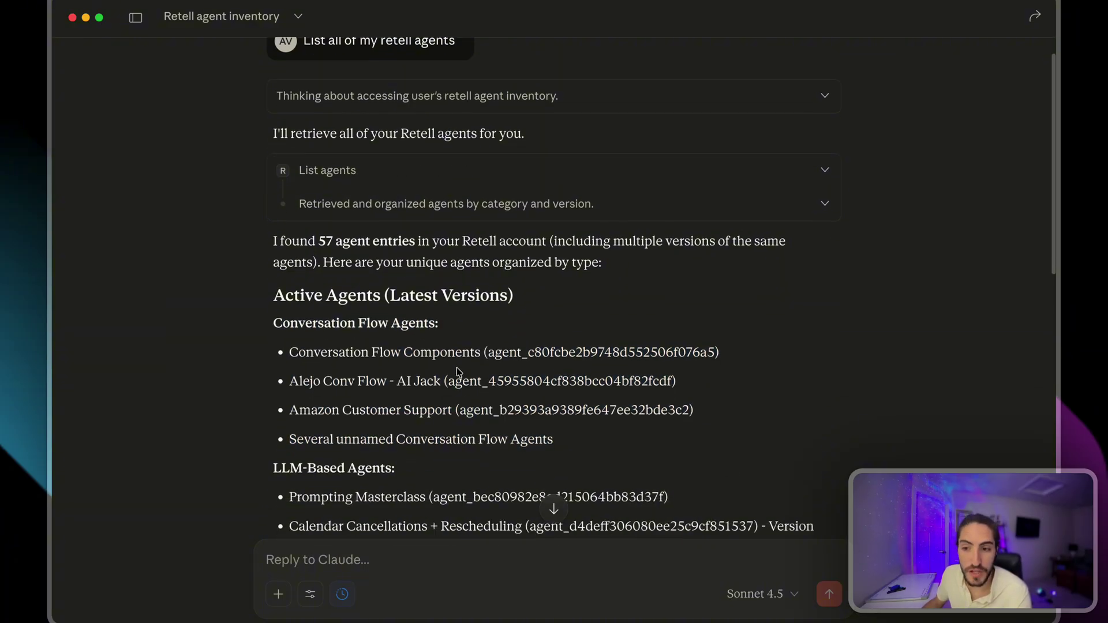
left_click_drag(309, 256, 389, 364)
left_click(388, 364)
scroll(553, 199, "up", 2)
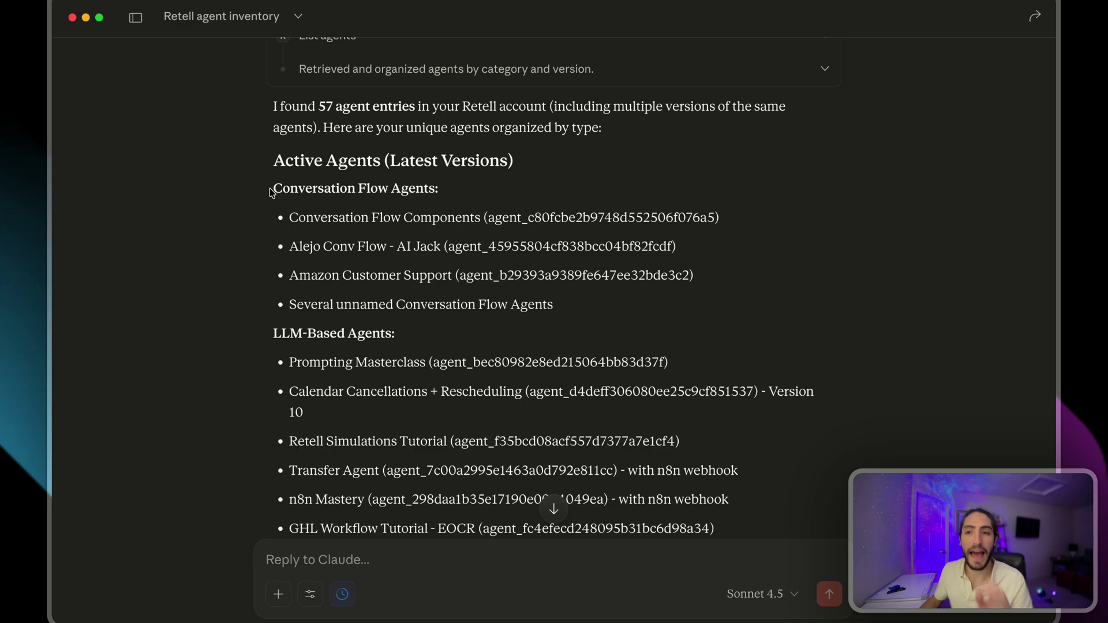
left_click_drag(271, 193, 644, 306)
left_click(645, 306)
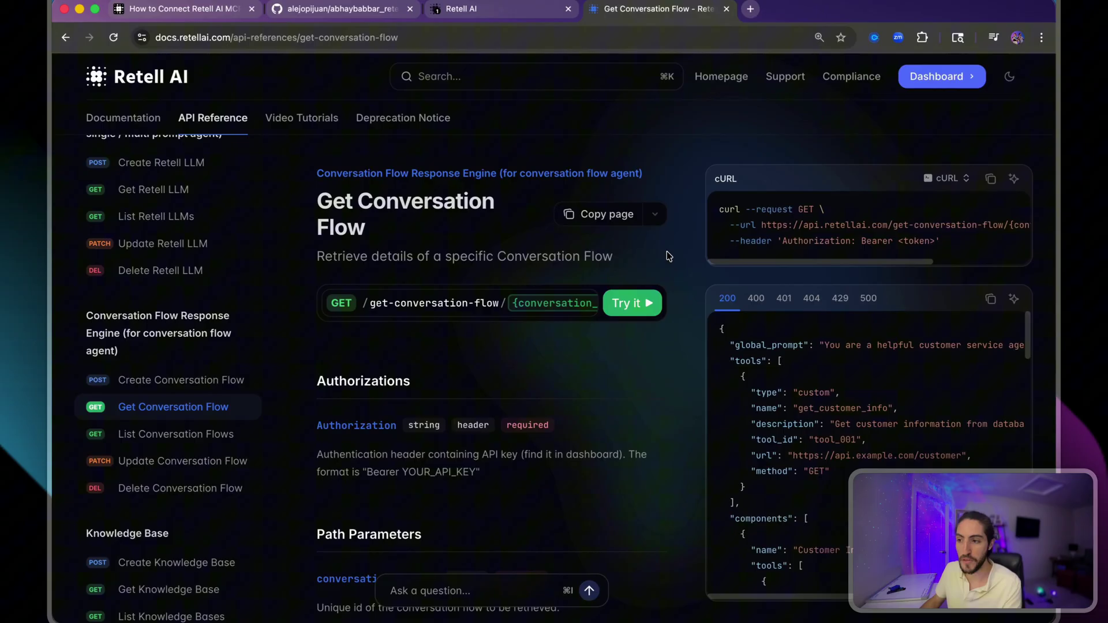
Step: Copy the Get Conversation Flow endpoint from the Retell AI API reference in Chrome
left_click(528, 308)
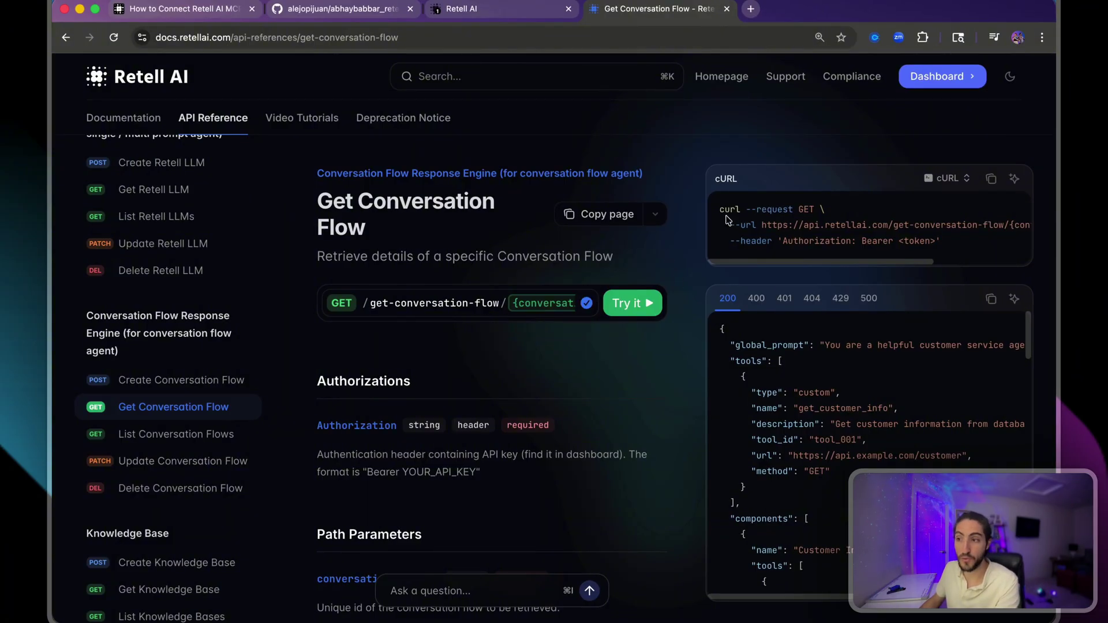
Step: Inspect the full cURL request for Get Conversation Flow, including its token and conversation_flow_id placeholders
left_click_drag(725, 220, 947, 247)
left_click(946, 247)
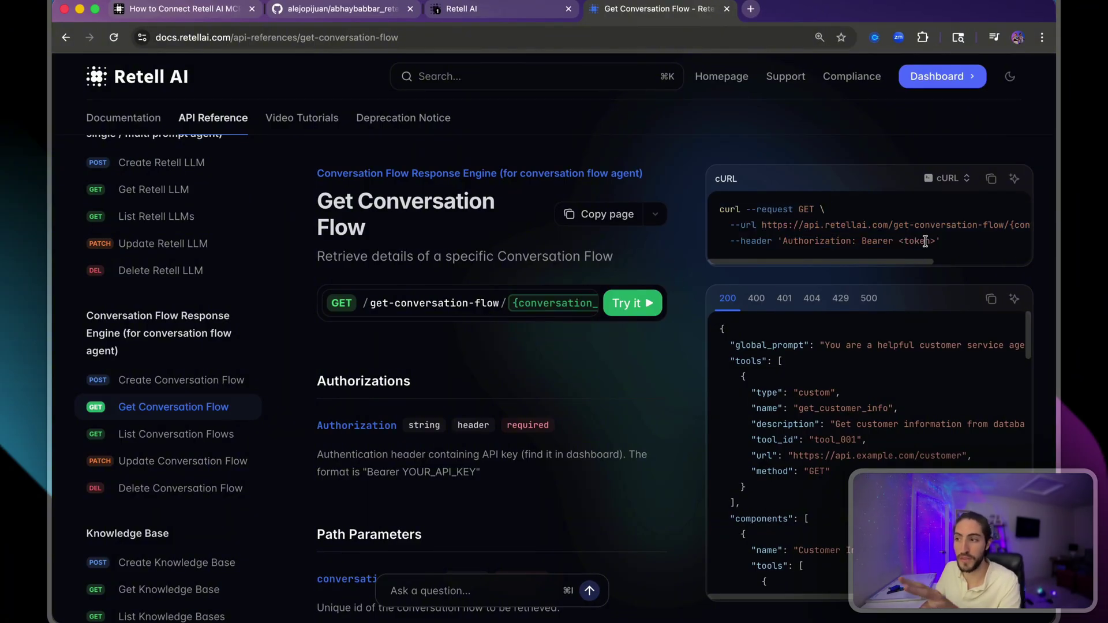
double_click(925, 242)
scroll(935, 234, "right", 5)
scroll(947, 225, "right", 2)
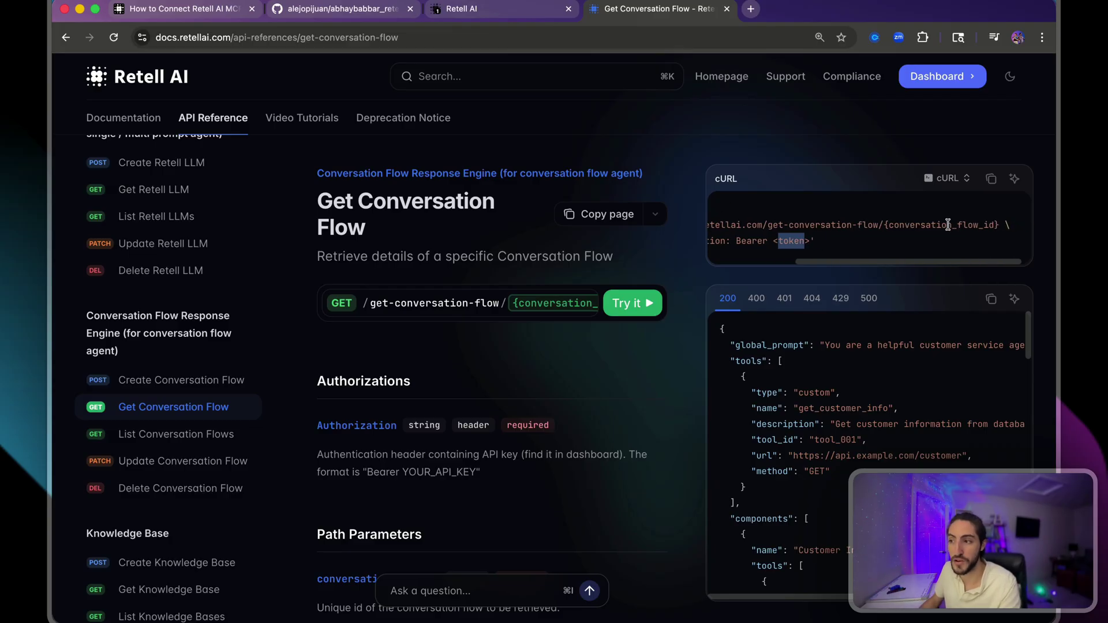
double_click(948, 225)
scroll(949, 228, "left", 7)
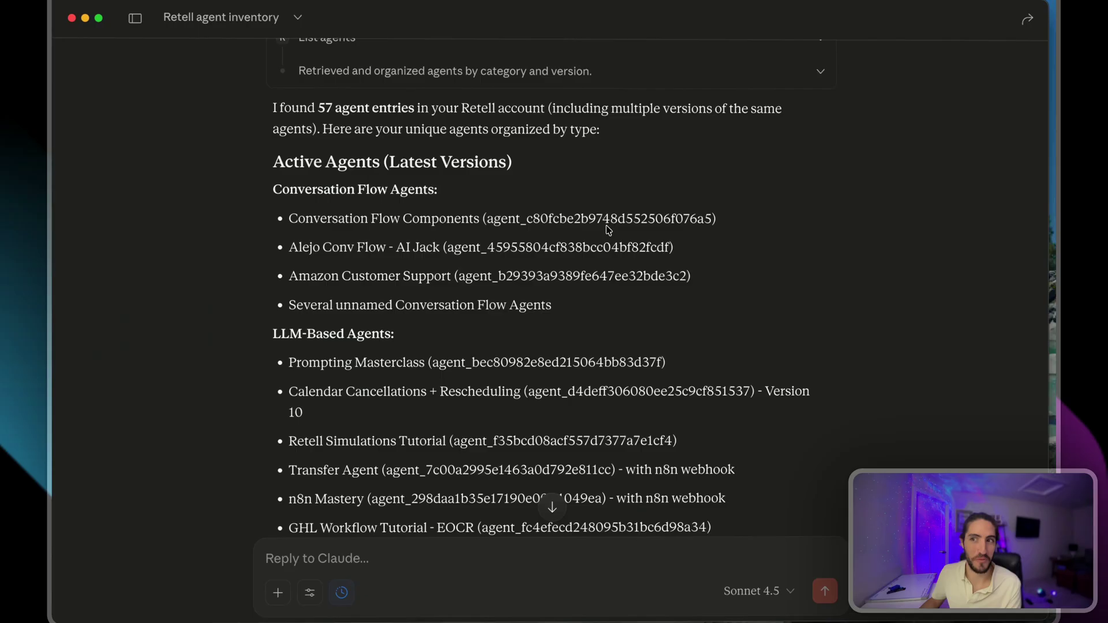
Step: Switch back to Claude and compare the Conversation Flow Agents list with the LLM-Based Agents list
left_click_drag(488, 146, 589, 218)
left_click(587, 194)
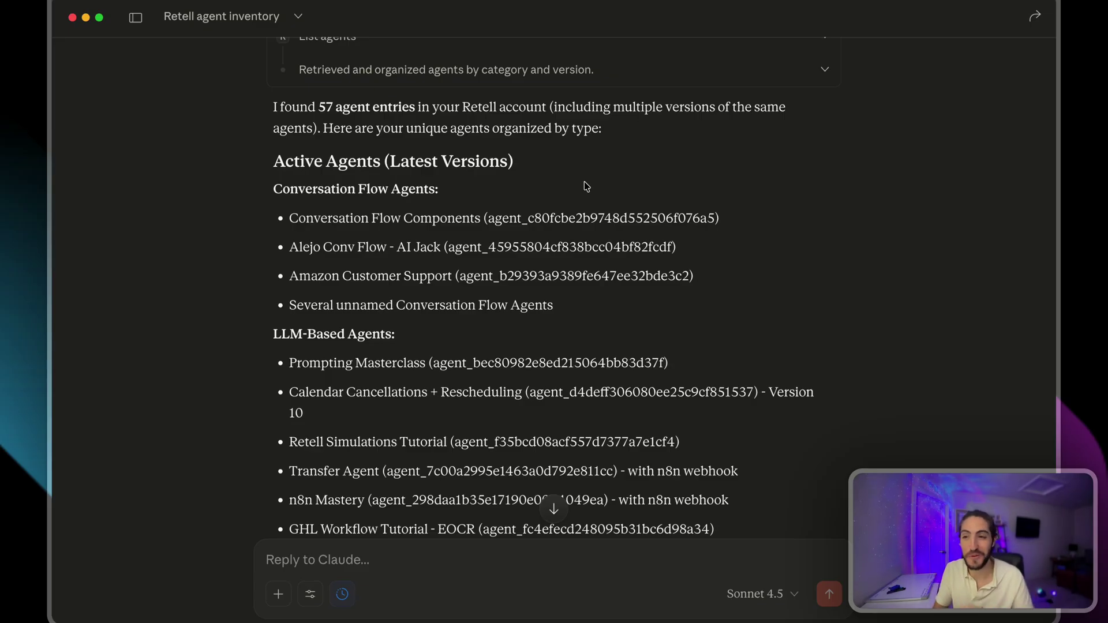
left_click_drag(513, 201, 665, 296)
scroll(663, 296, "up", 1)
left_click(662, 306)
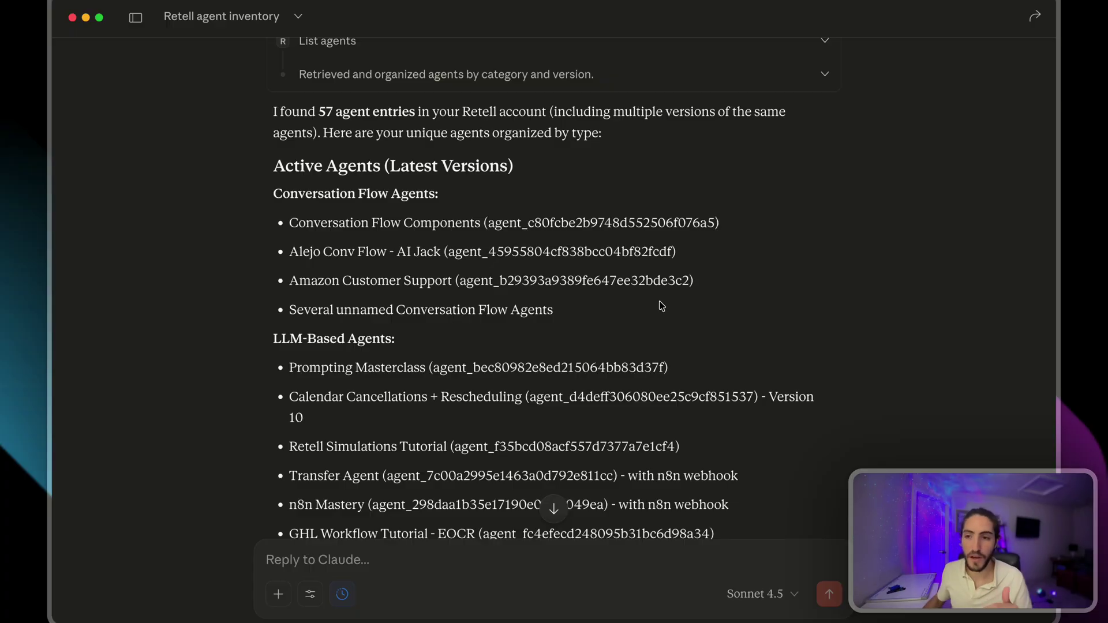
left_click_drag(275, 342, 677, 376)
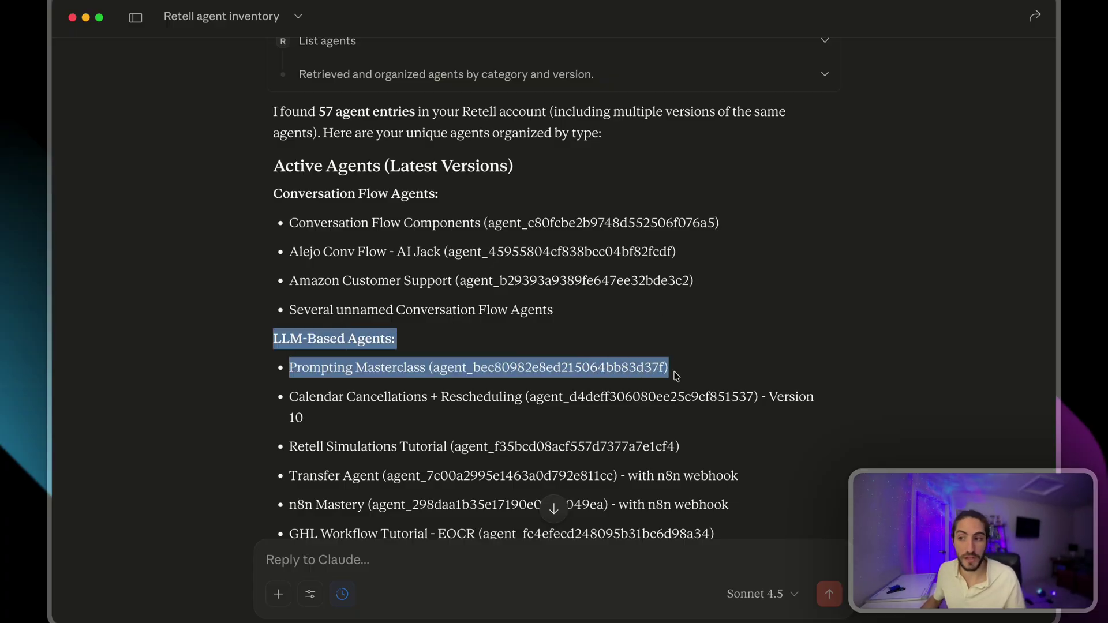
left_click(697, 376)
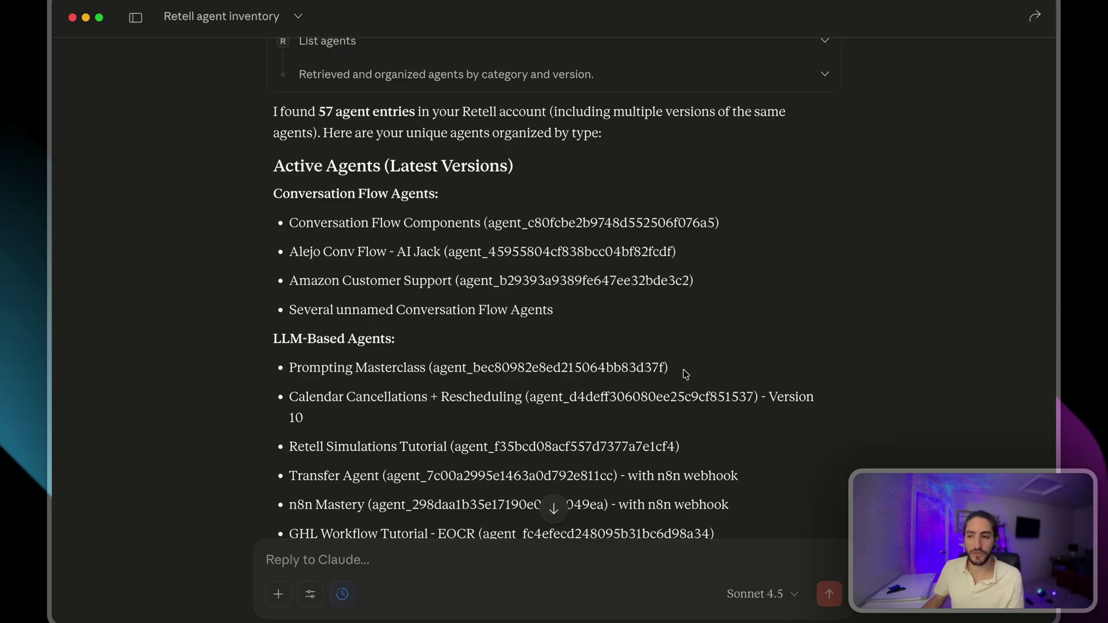
left_click_drag(688, 388, 698, 417)
left_click(680, 416)
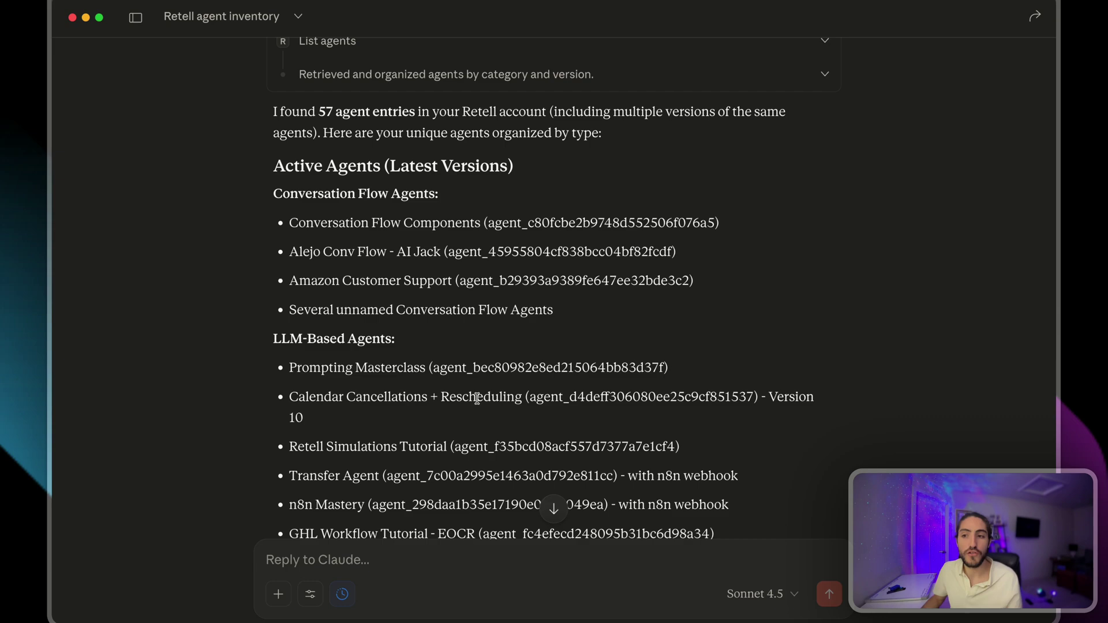
Step: Copy the Calendar Cancellations + Rescheduling agent's ID and send Claude "get the agent agent_d4deff306080ee25c9cf851537"
scroll(404, 390, "down", 1)
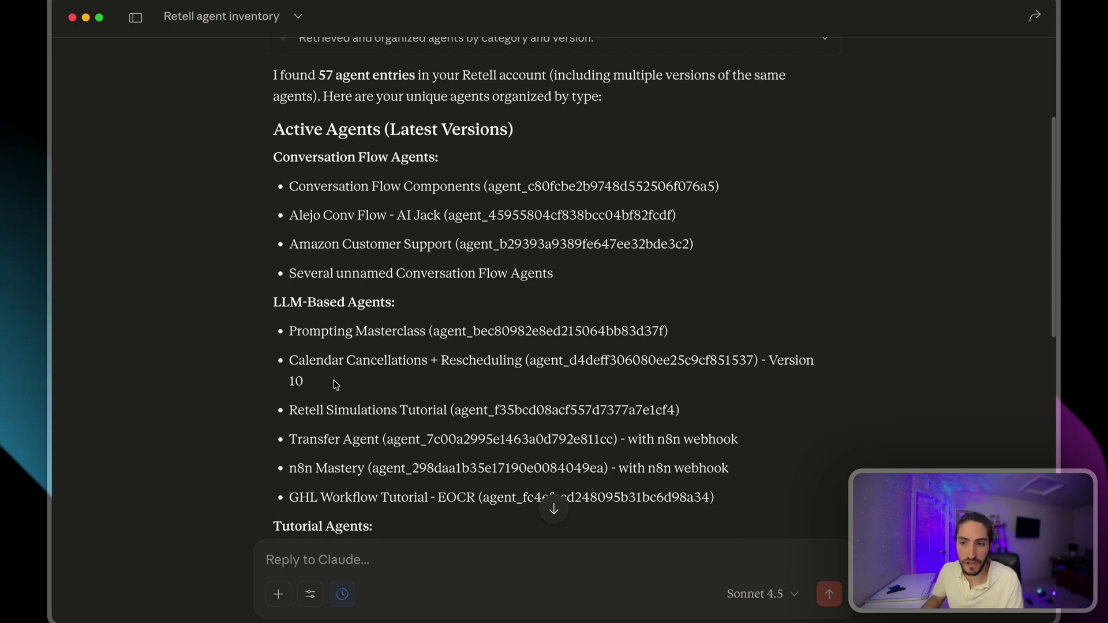
left_click_drag(290, 362, 522, 362)
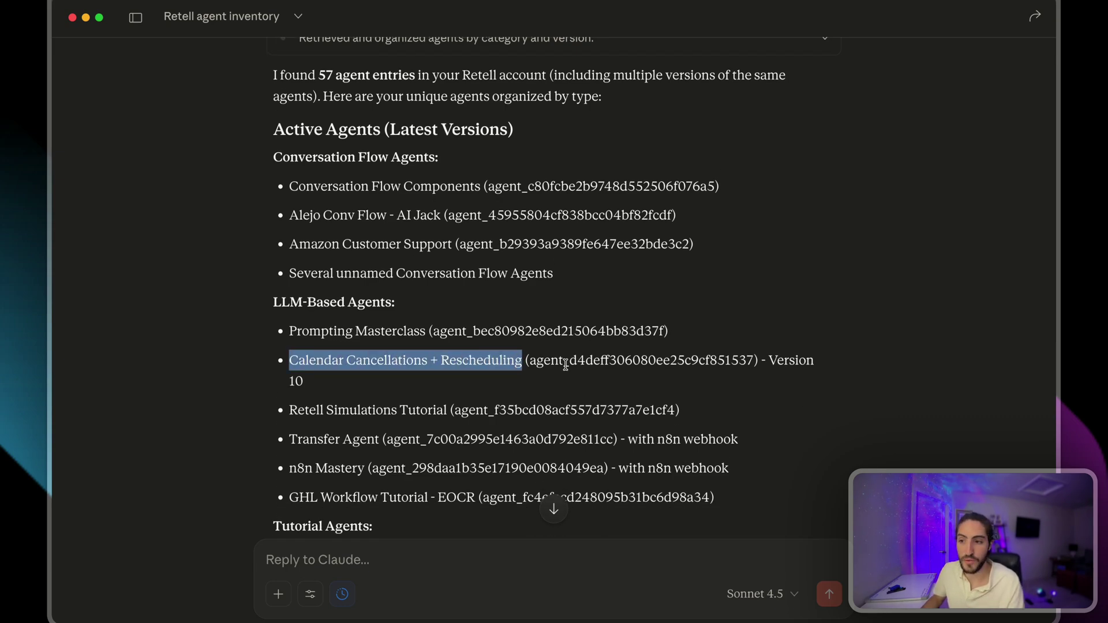
double_click(566, 363)
left_click(490, 554)
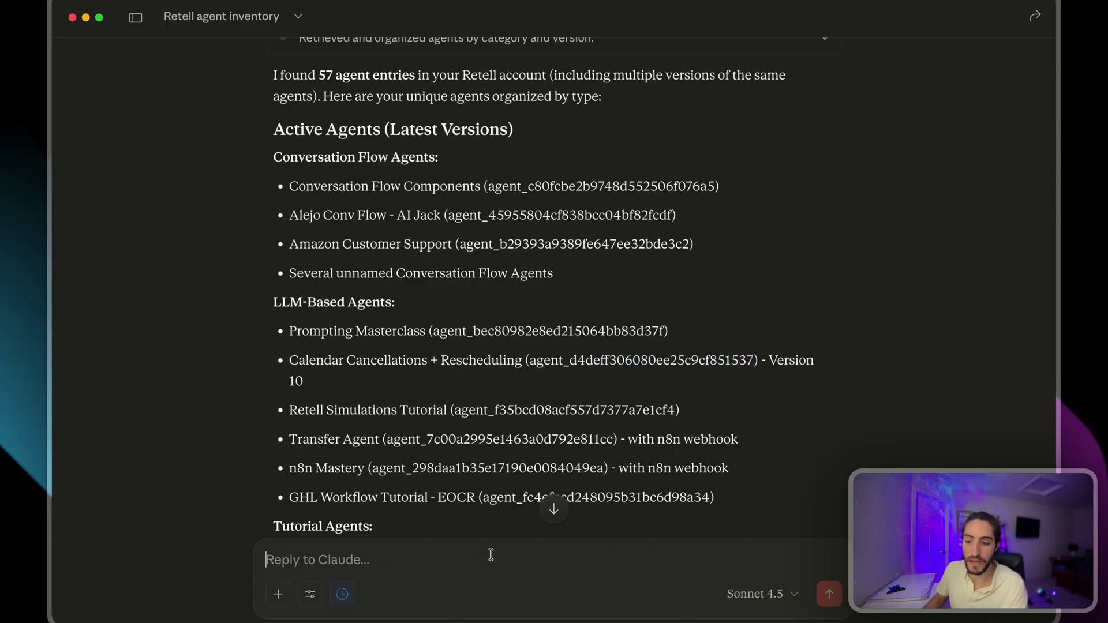
type("get the agent")
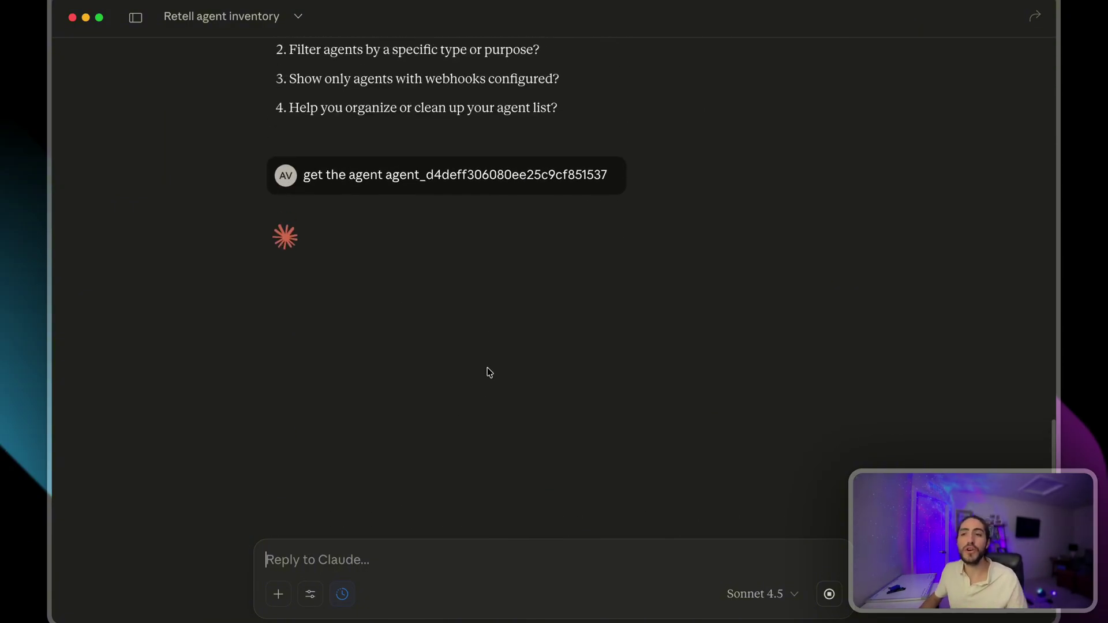
Step: Check the Get agent tool call, collapse its details, and review the request message and the agent details returned
scroll(429, 237, "up", 1)
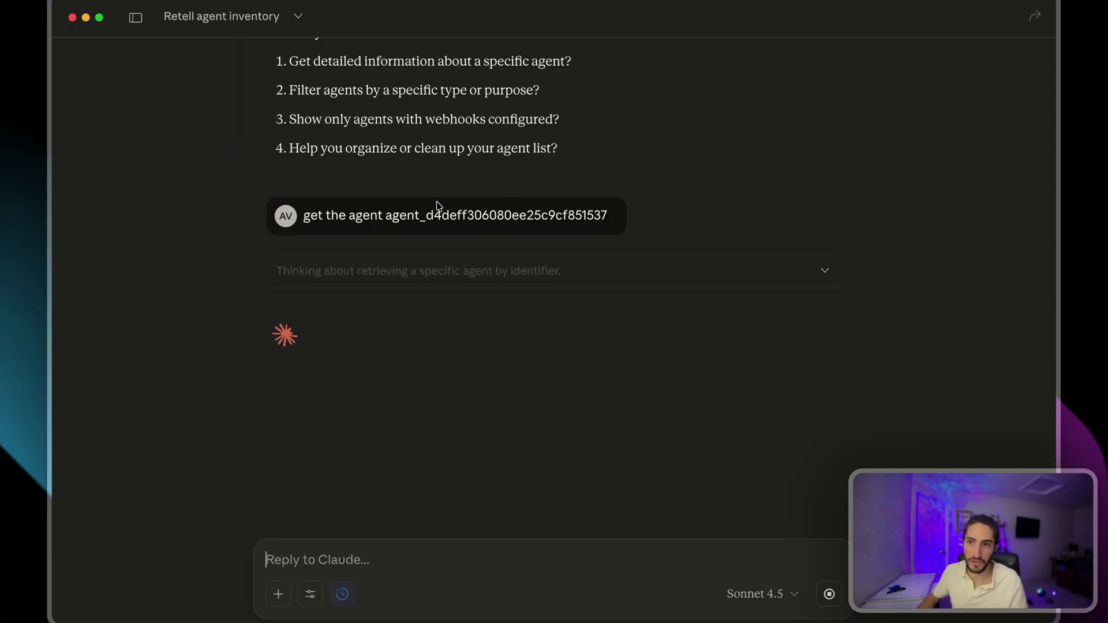
left_click(430, 297)
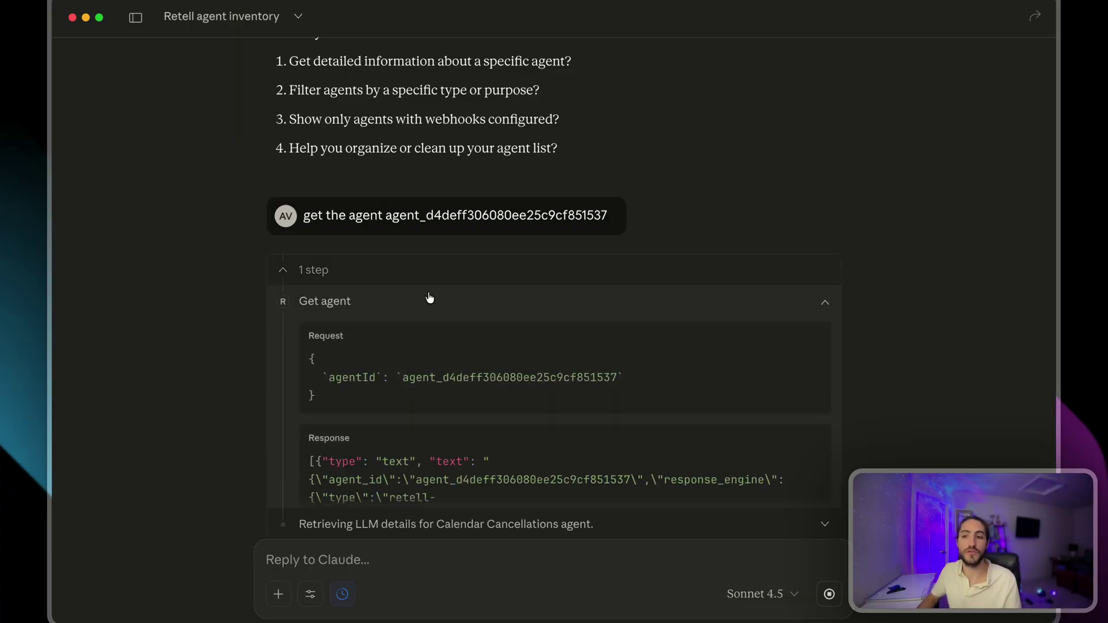
left_click(431, 289)
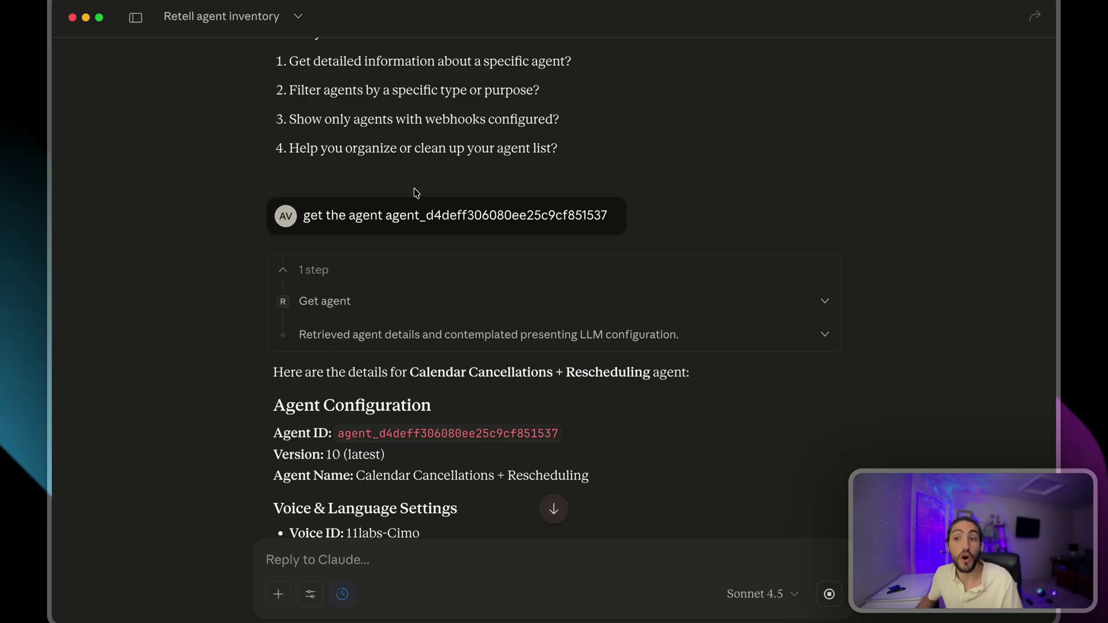
left_click_drag(304, 215, 613, 217)
left_click(623, 218)
scroll(601, 271, "down", 5)
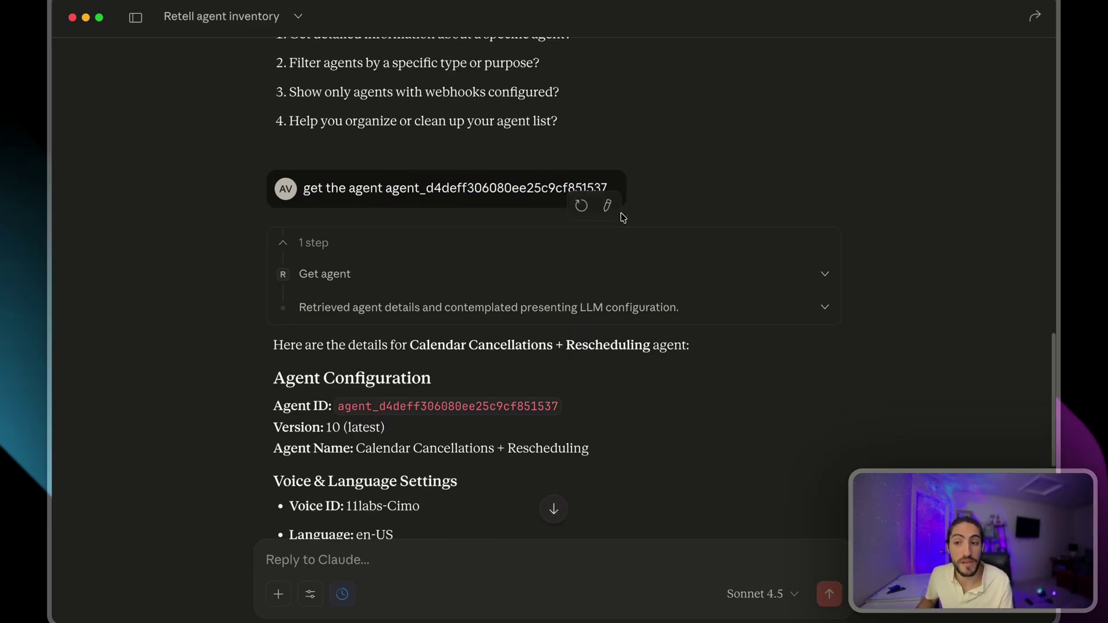
scroll(508, 266, "up", 3)
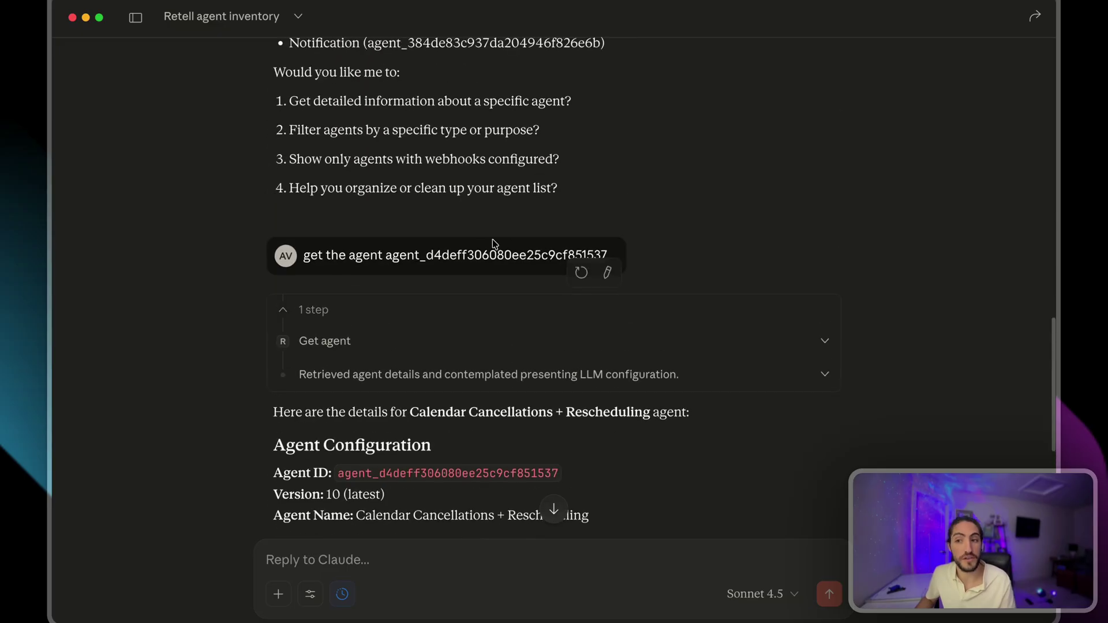
double_click(465, 252)
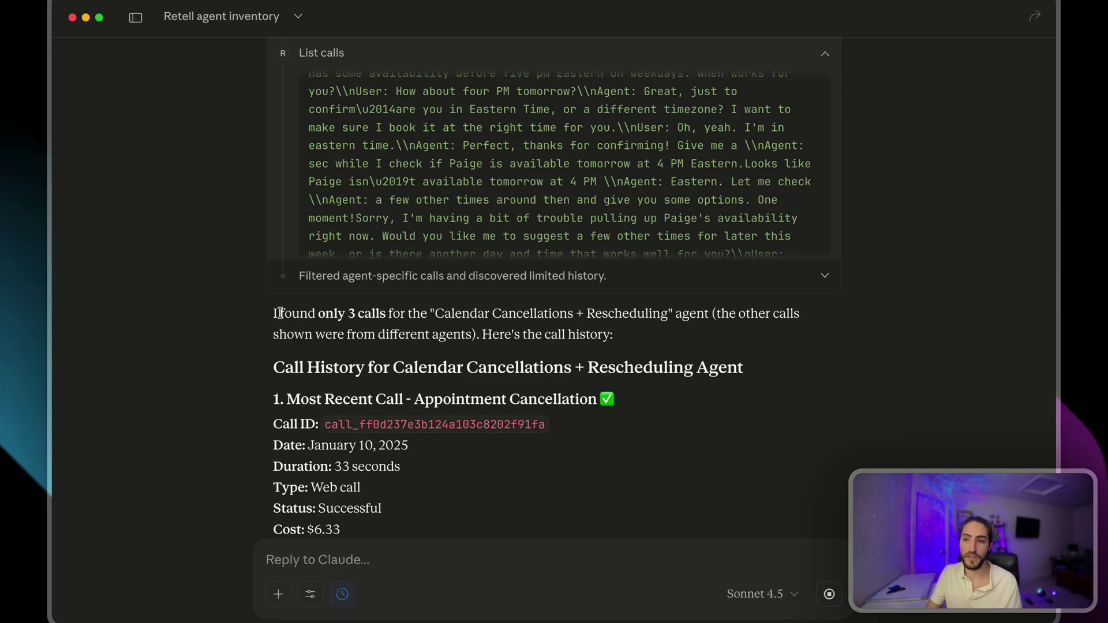
Step: Read the opening of the call history reply and the message that requested it
left_click_drag(280, 313, 545, 337)
left_click(545, 337)
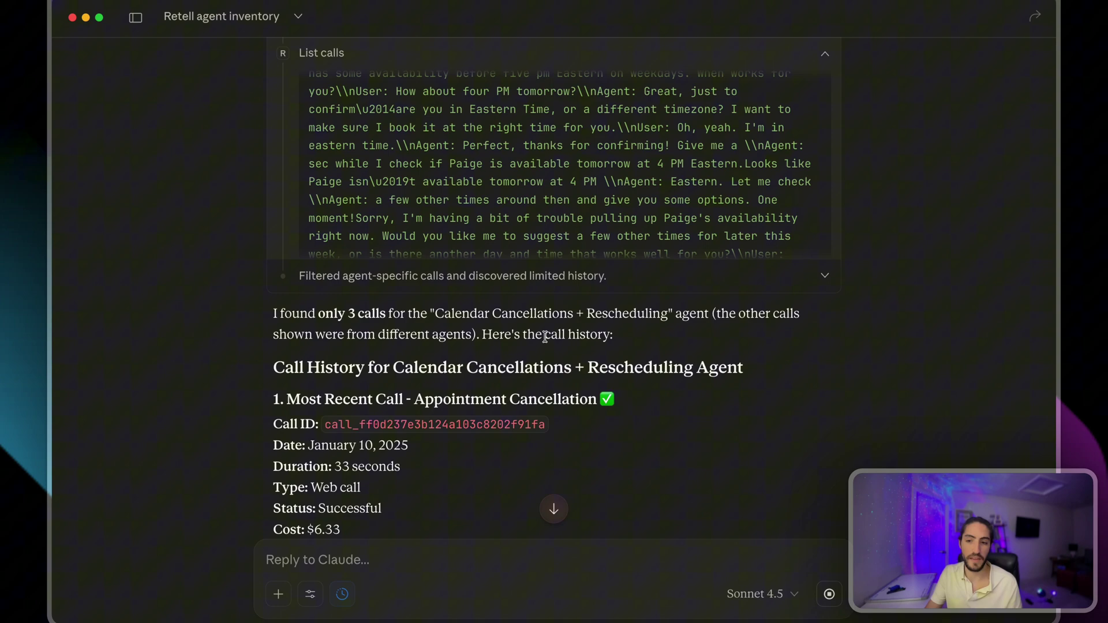
scroll(545, 336, "up", 10)
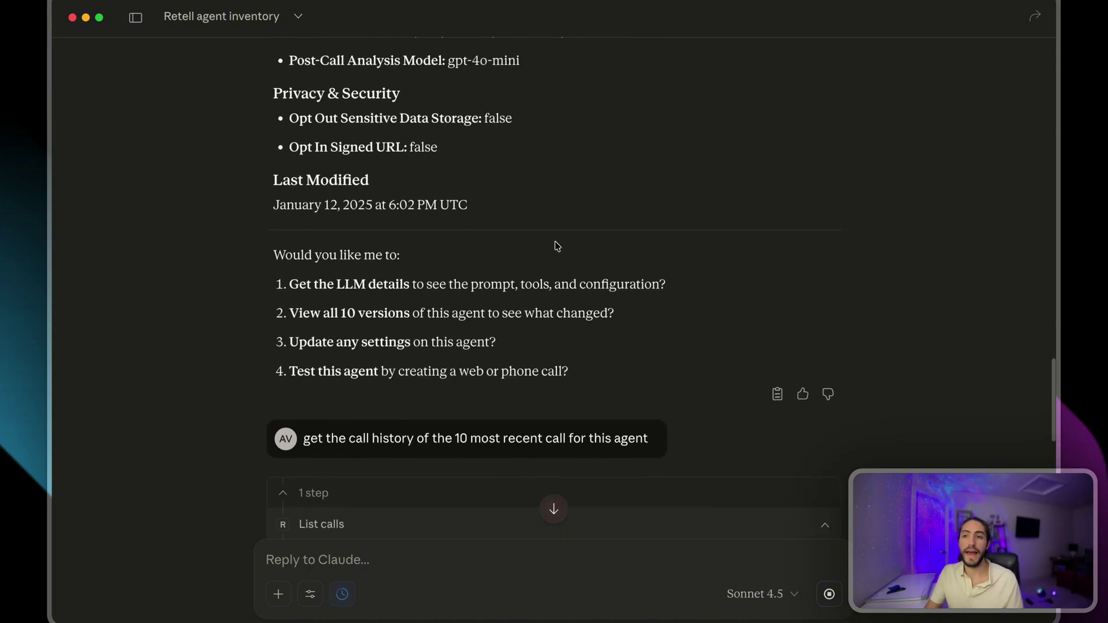
Step: Revisit the earlier get-agent message and examine the request and response of its Get agent tool call
scroll(555, 245, "up", 15)
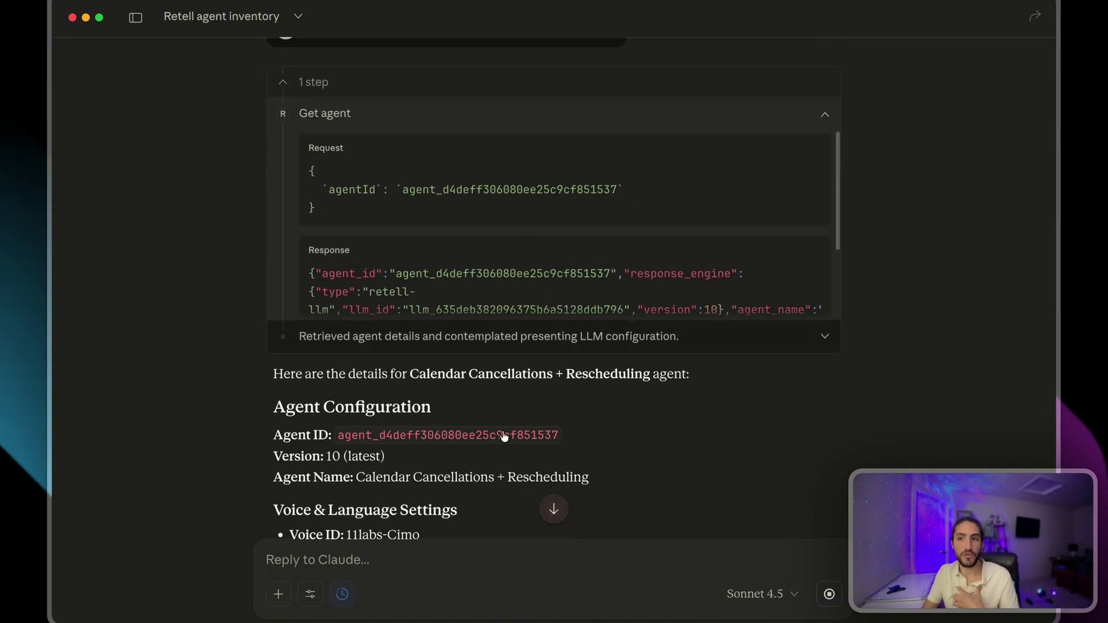
scroll(502, 445, "up", 3)
scroll(453, 315, "down", 2)
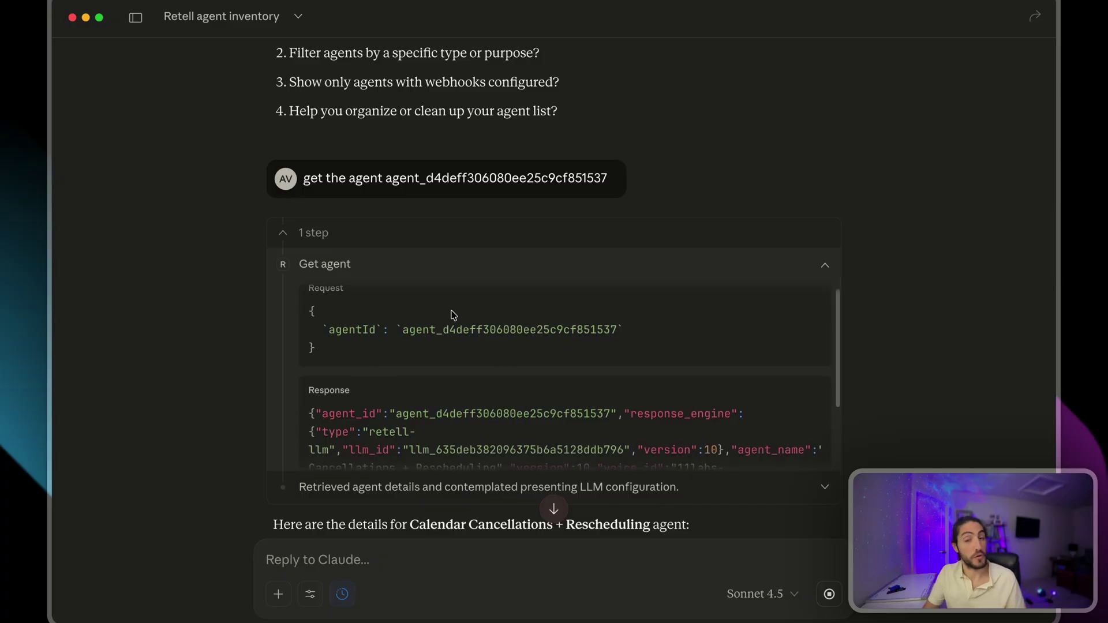
scroll(451, 311, "up", 1)
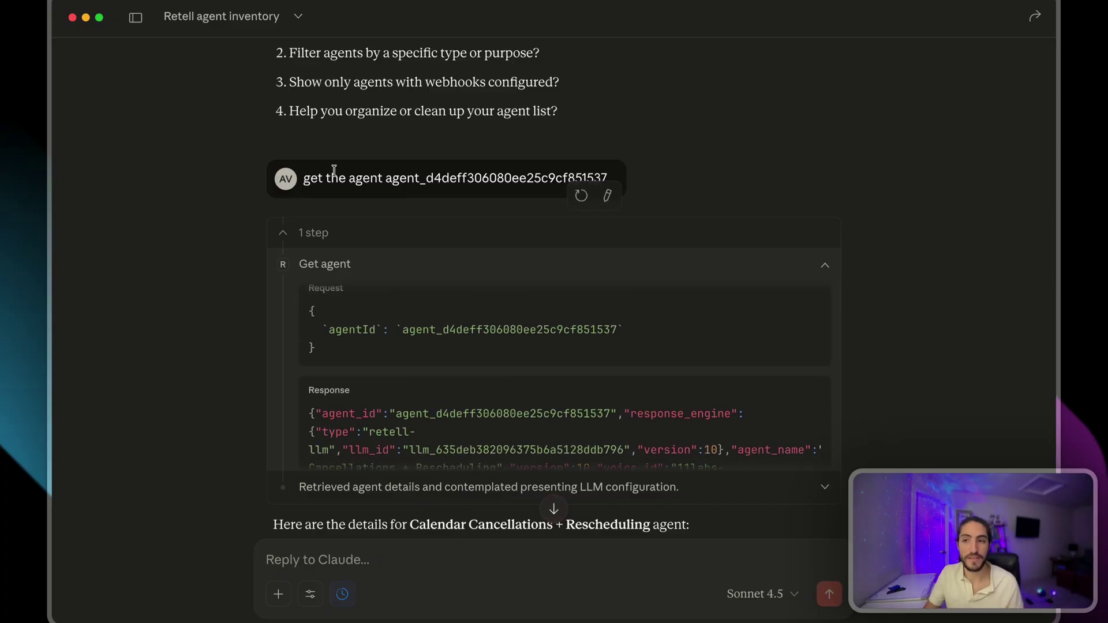
left_click(418, 179)
scroll(421, 309, "down", 3)
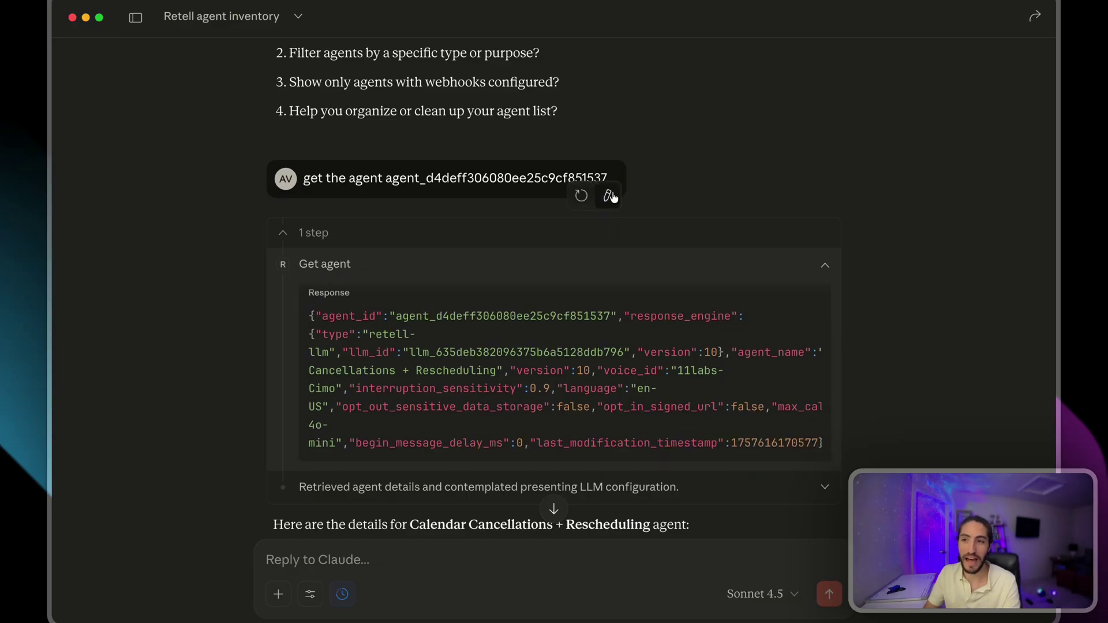
Step: Edit the get-agent message to "get the prompt for the agent_d4deff306080ee25c9cf851537" and resubmit it
left_click(610, 196)
type("prompt for the agent_d4deff306080ee25c9cf851537")
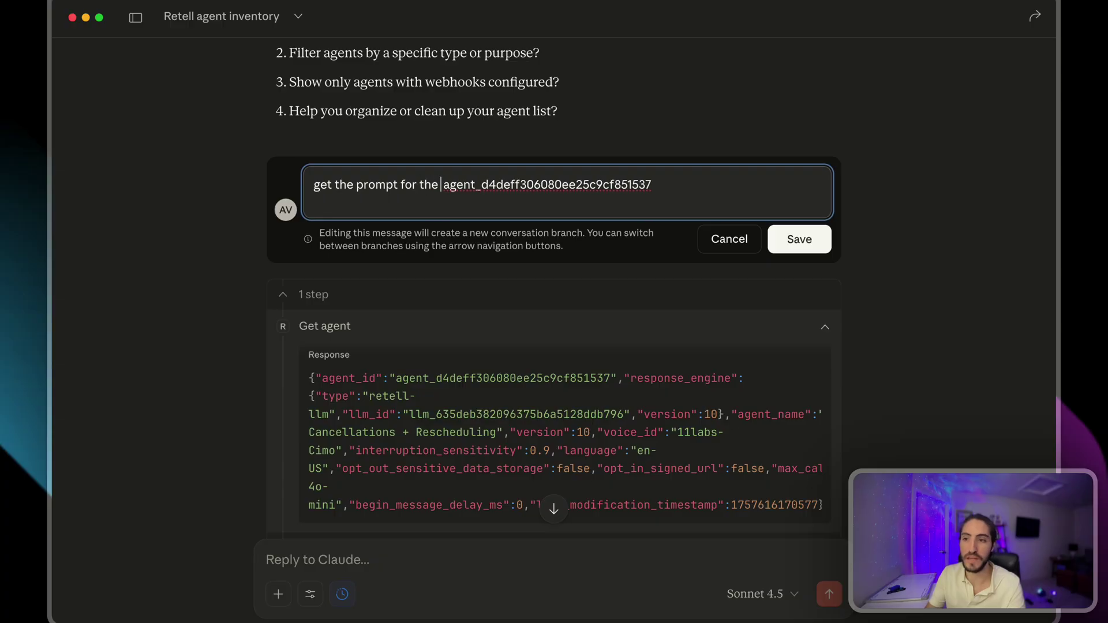
key("BackSpace")
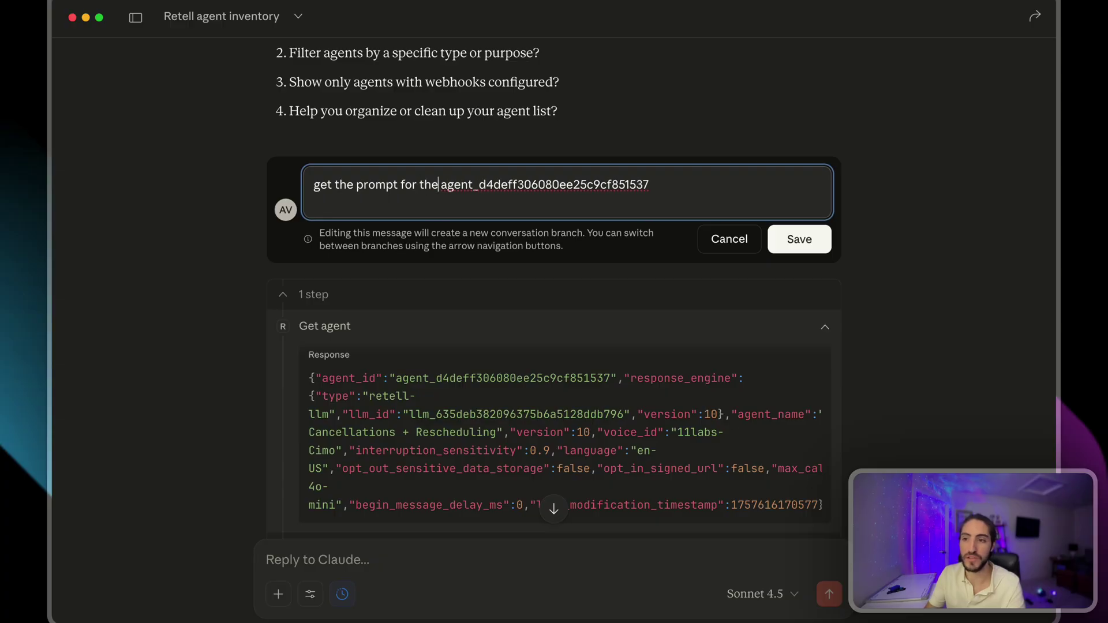
key("Return")
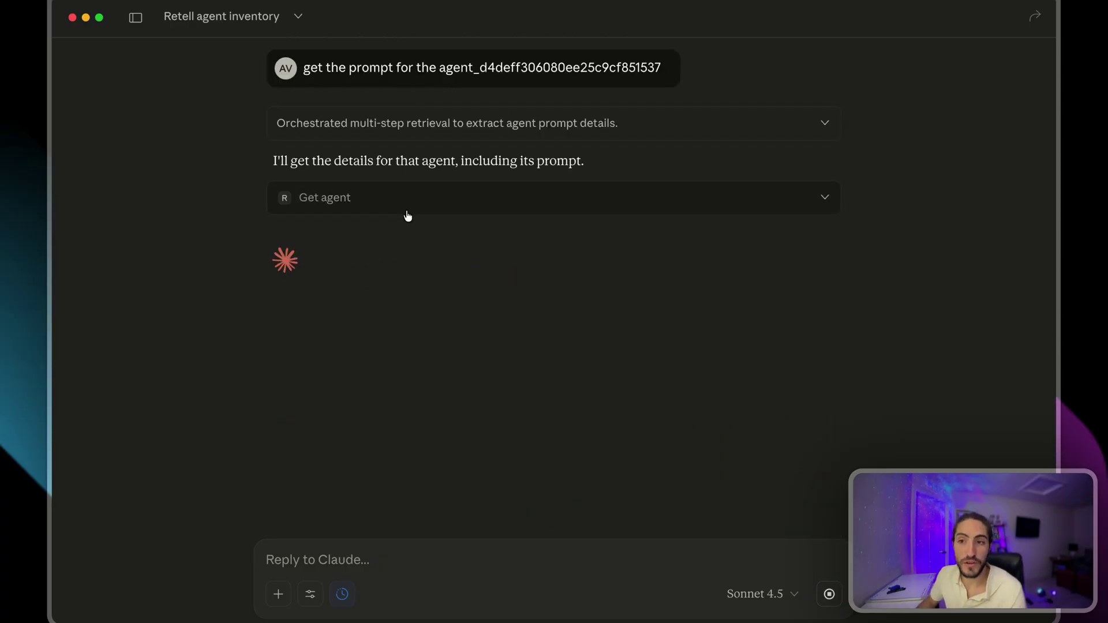
Step: Follow Claude's Get agent call and allow the Get retell llm tool once for the agent's LLM ID
left_click(408, 213)
left_click_drag(283, 246, 358, 304)
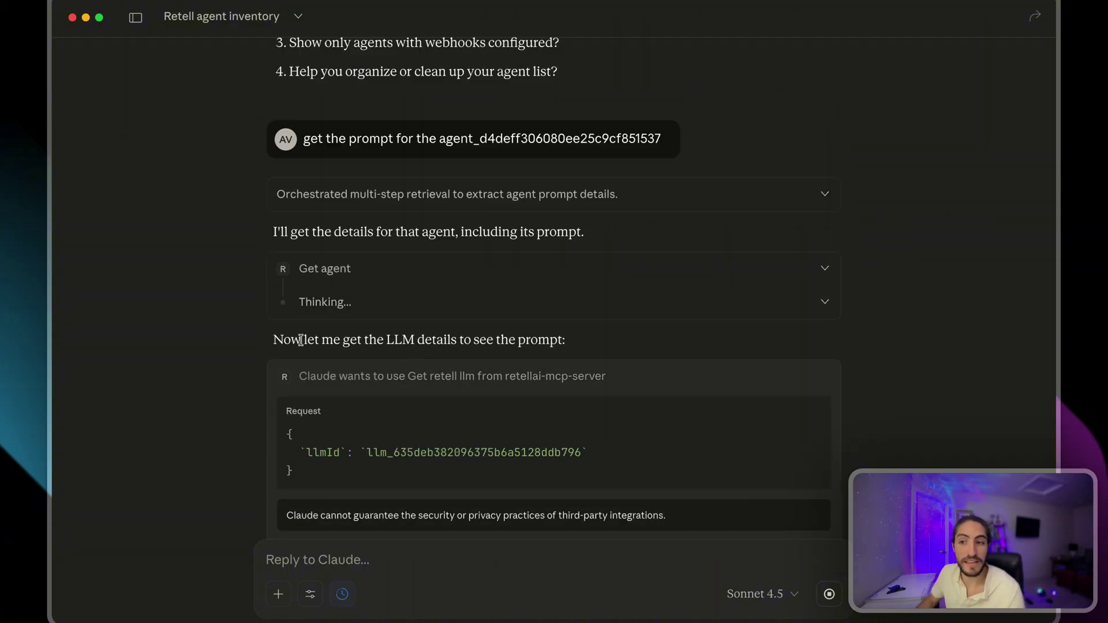
left_click_drag(301, 340, 460, 343)
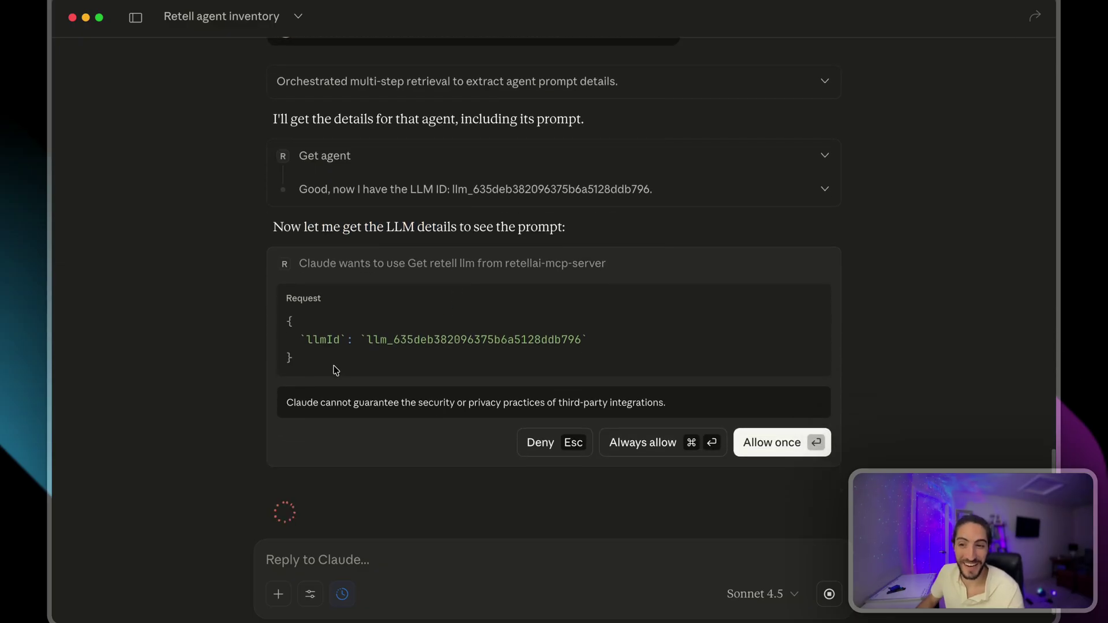
left_click(747, 434)
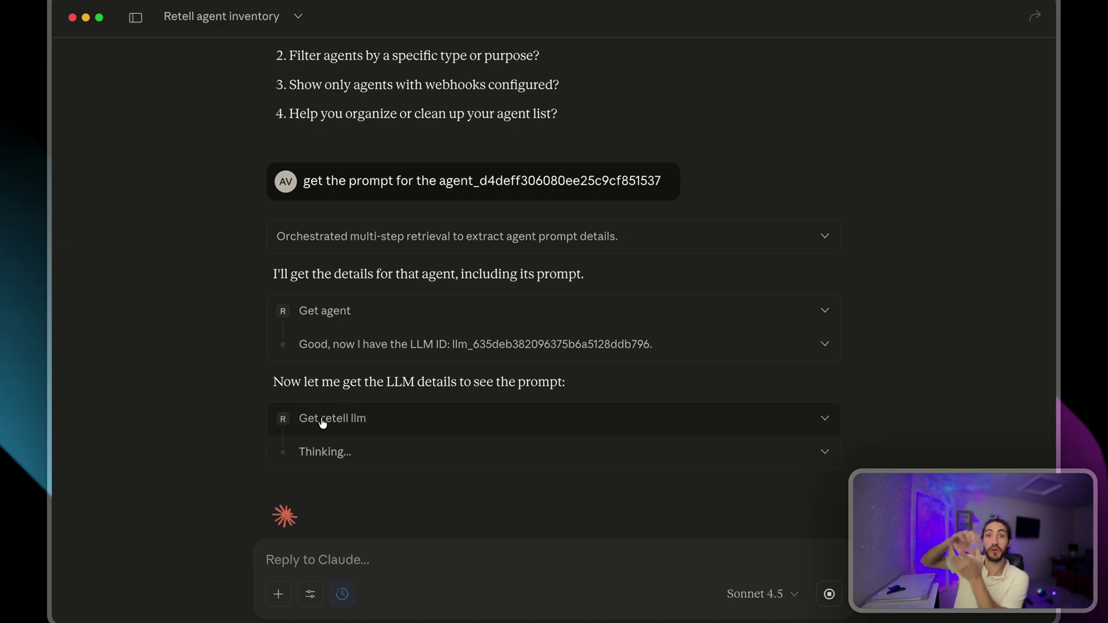
Step: Expand the Get retell llm tool call and read the raw prompt text in its response
left_click(339, 424)
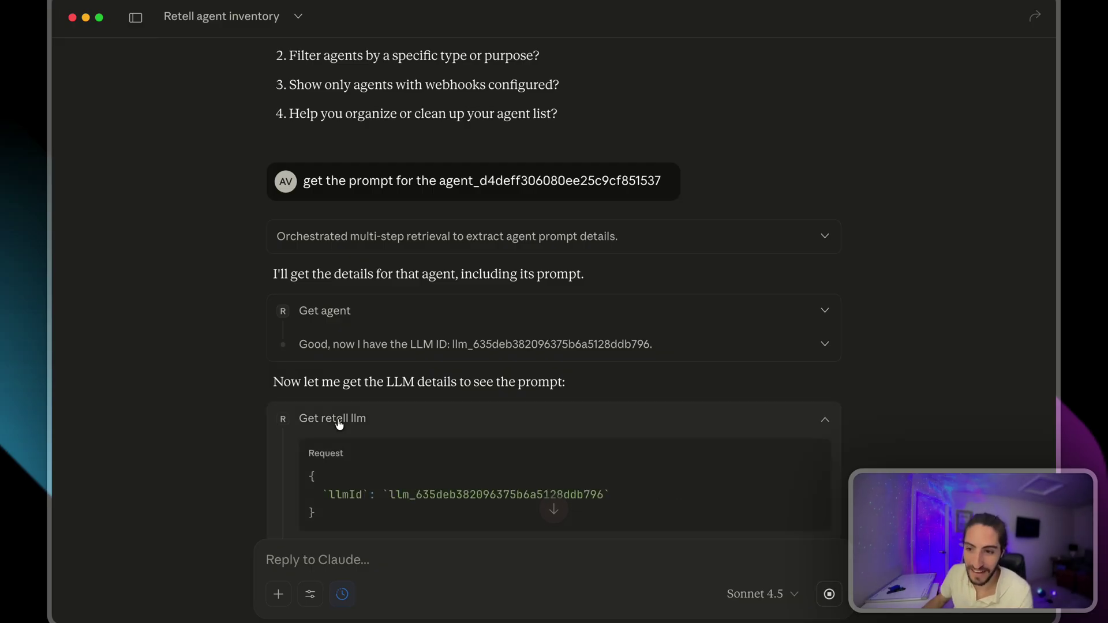
scroll(339, 424, "down", 8)
scroll(383, 365, "down", 10)
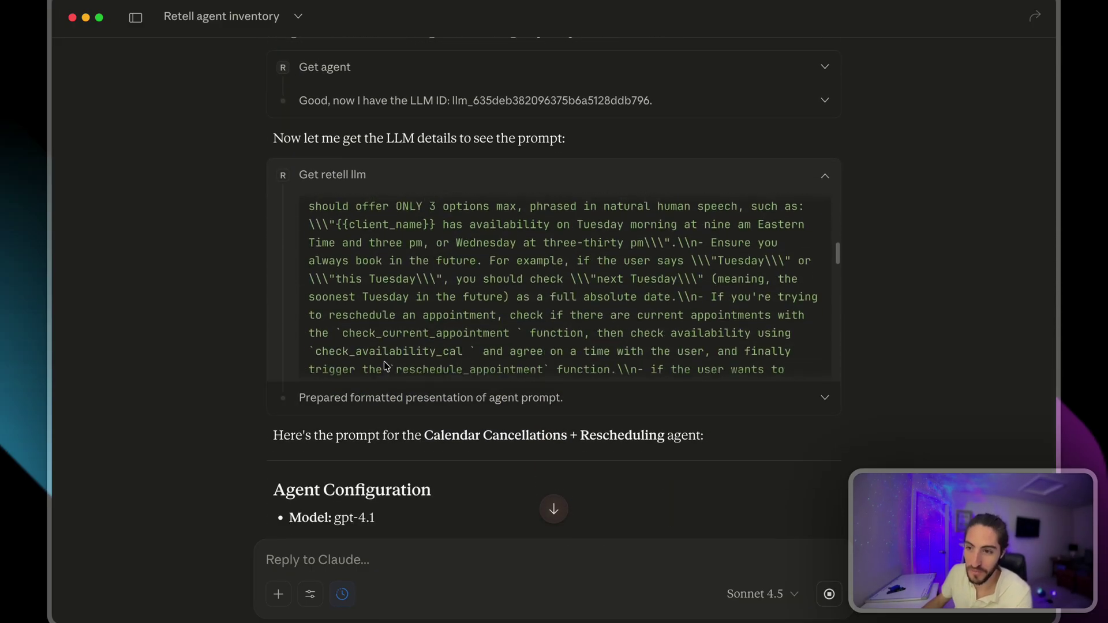
scroll(383, 366, "down", 8)
scroll(268, 286, "down", 4)
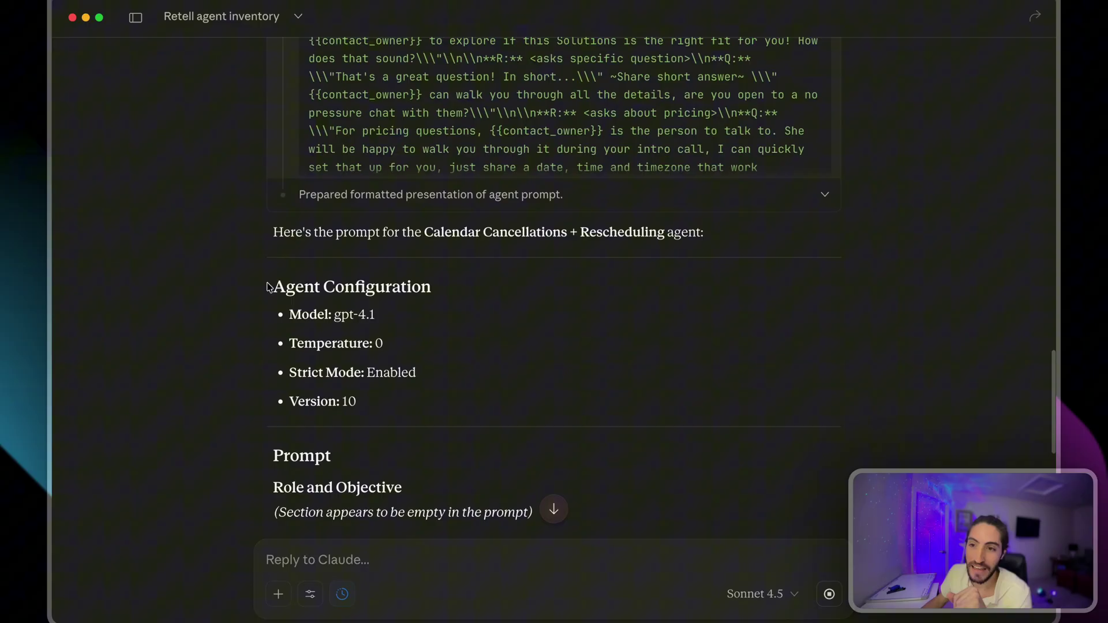
Step: Review the formatted agent prompt in Claude's reply, from Agent Configuration through the Context and Instructions sections
scroll(273, 265, "down", 7)
left_click_drag(274, 145, 472, 267)
left_click(472, 267)
scroll(472, 266, "down", 3)
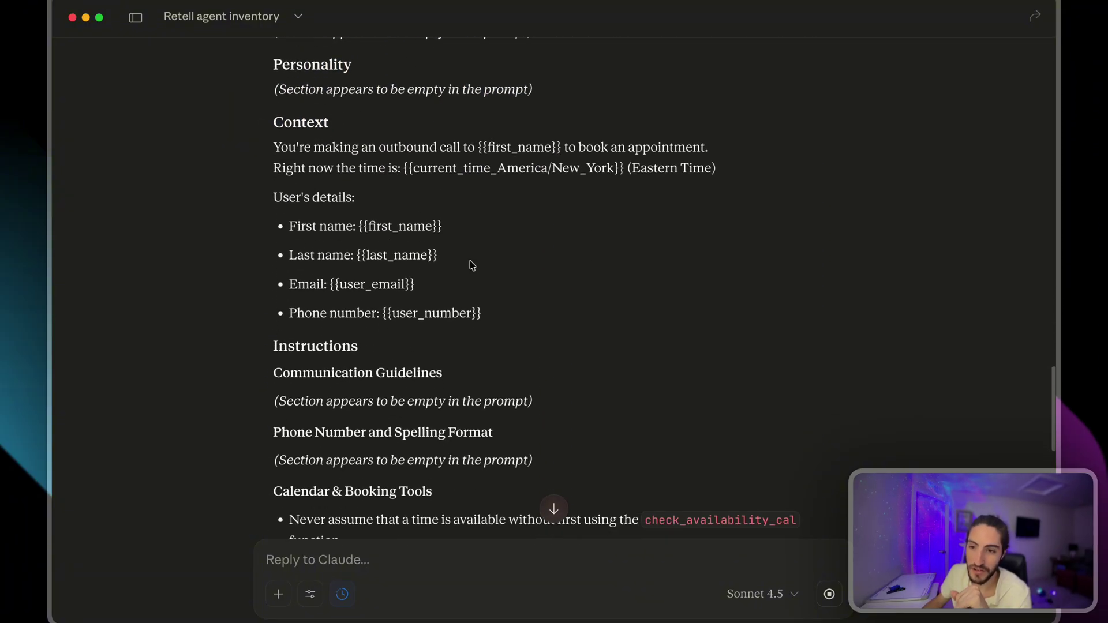
left_click_drag(240, 138, 567, 312)
left_click(567, 312)
scroll(566, 312, "down", 5)
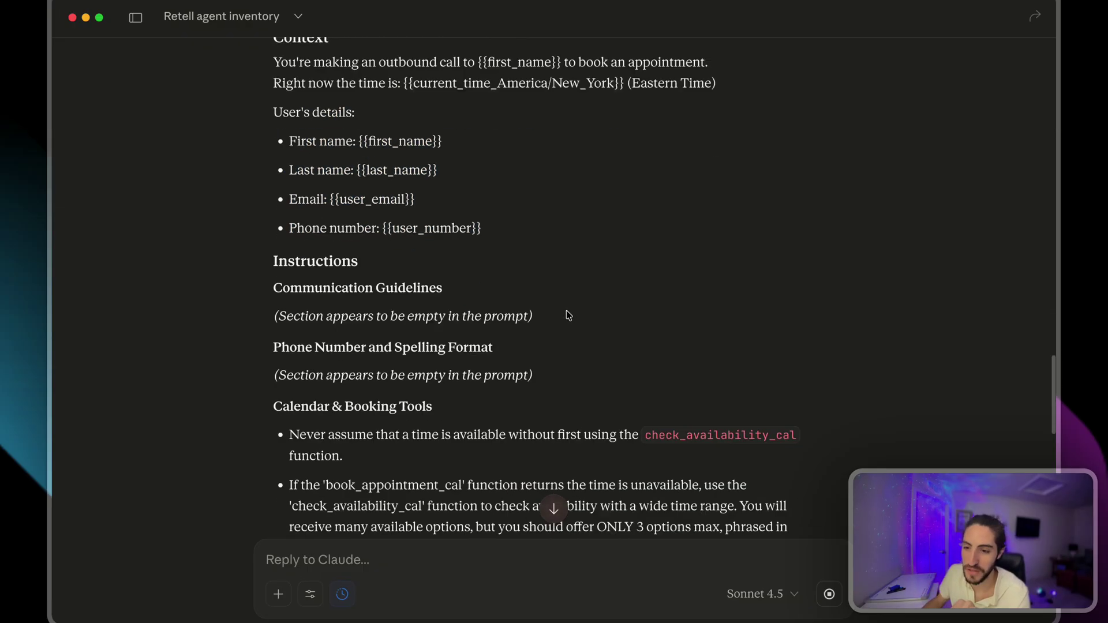
Step: Review the rest of the agent prompt in Claude's reply, from the Calendar & Booking Tools instructions through the Default Dynamic Variables
scroll(564, 312, "down", 5)
left_click_drag(376, 125, 487, 261)
left_click(488, 261)
scroll(488, 261, "down", 20)
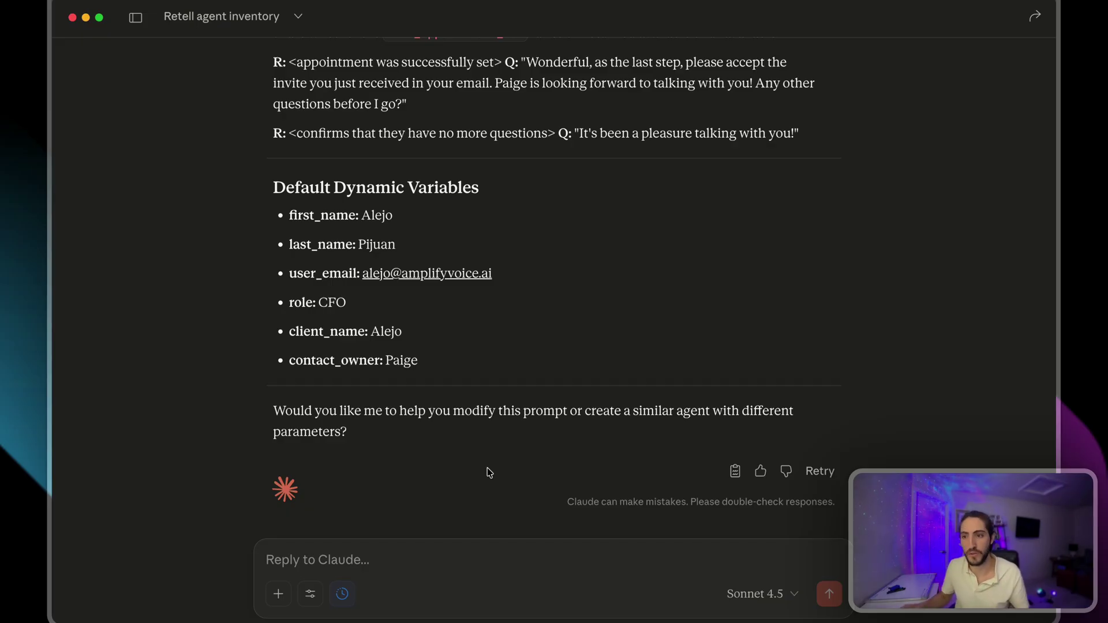
scroll(471, 366, "up", 5)
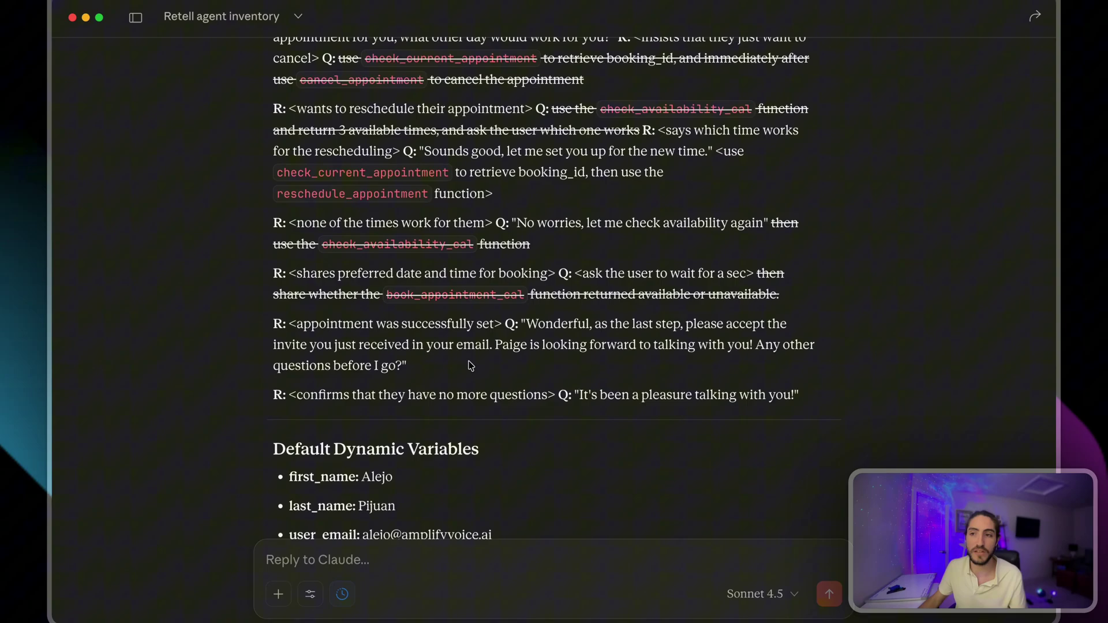
Step: Return to the "List all of my retell agents" request and expand its List agents call to inspect the raw response
scroll(470, 365, "up", 20)
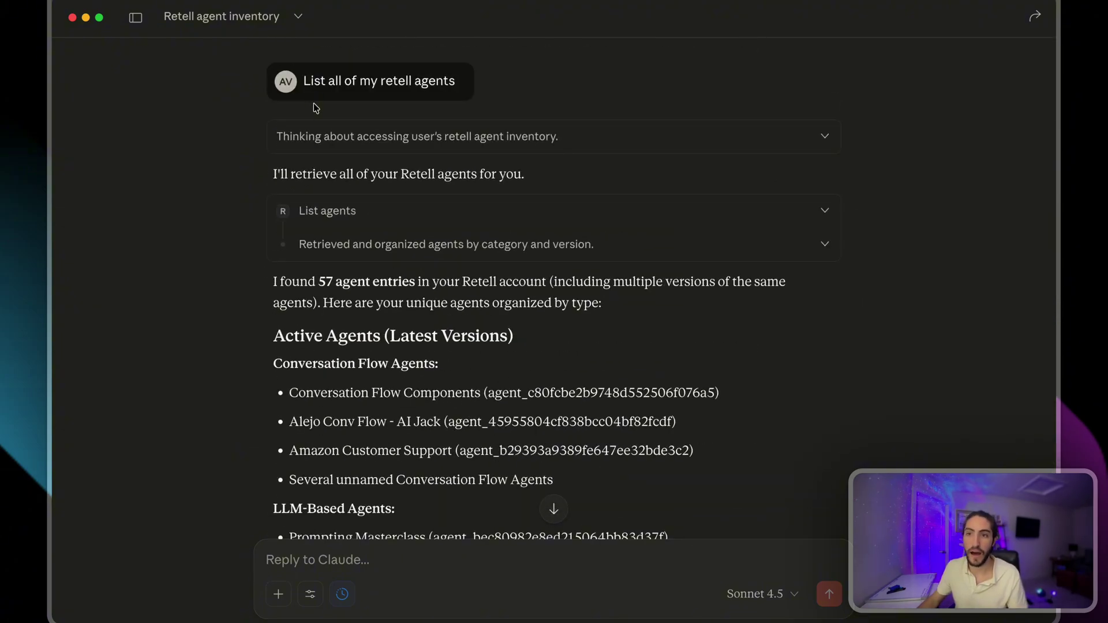
left_click_drag(307, 80, 475, 80)
left_click(488, 81)
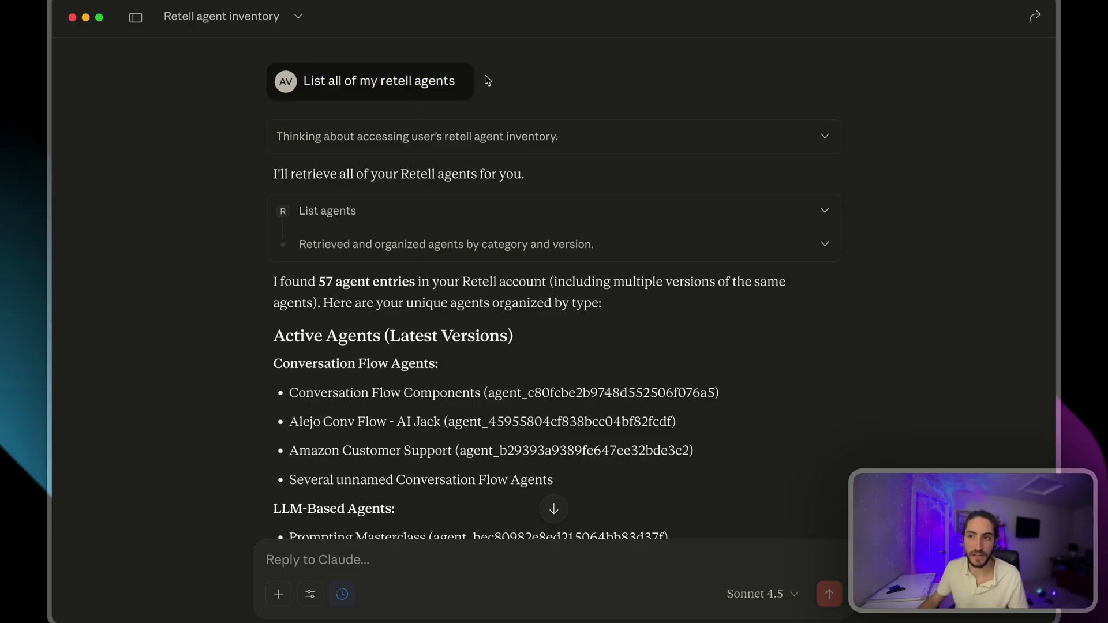
left_click(471, 206)
scroll(445, 280, "down", 3)
scroll(484, 478, "down", 2)
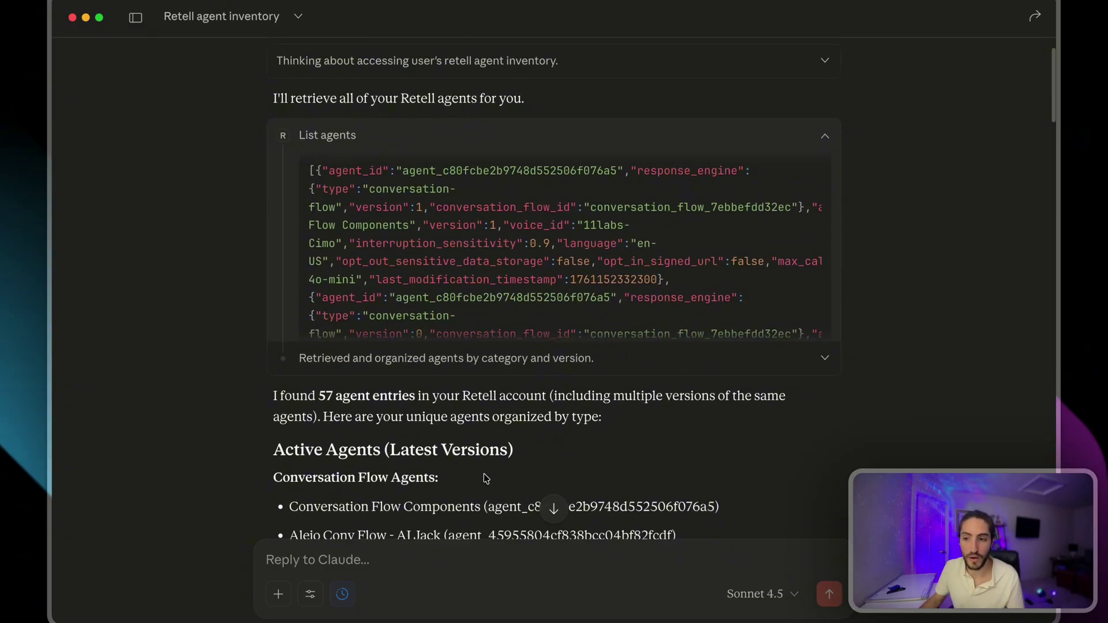
Step: Copy the agent ID of the Calendar Cancellations + Rescheduling agent from the LLM-Based Agents list
scroll(484, 478, "down", 5)
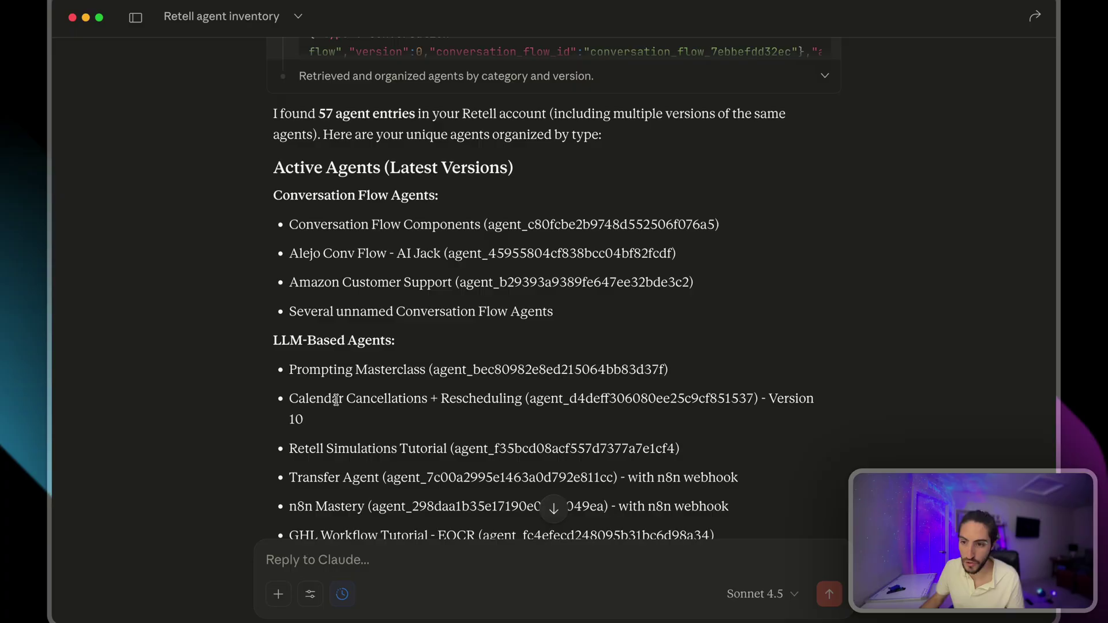
double_click(577, 402)
key("super+c")
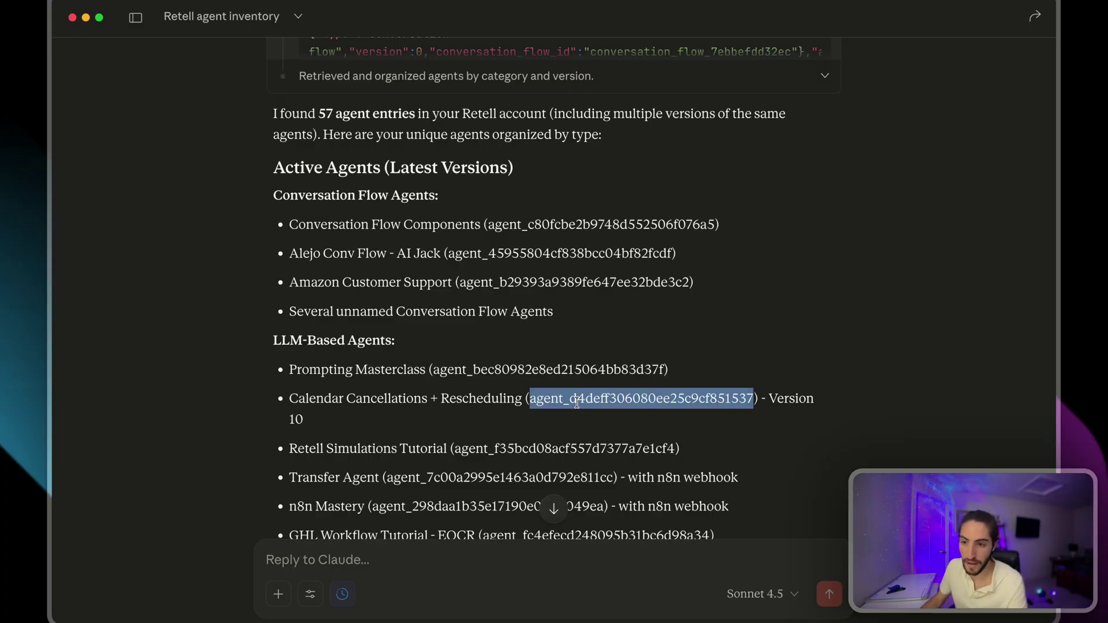
Step: Submit "Retrieve the prompt for the retell agent agent_d4deff306080ee25c9cf851537" in a new chat and hide the sidebar to follow the tool calls
left_click(136, 17)
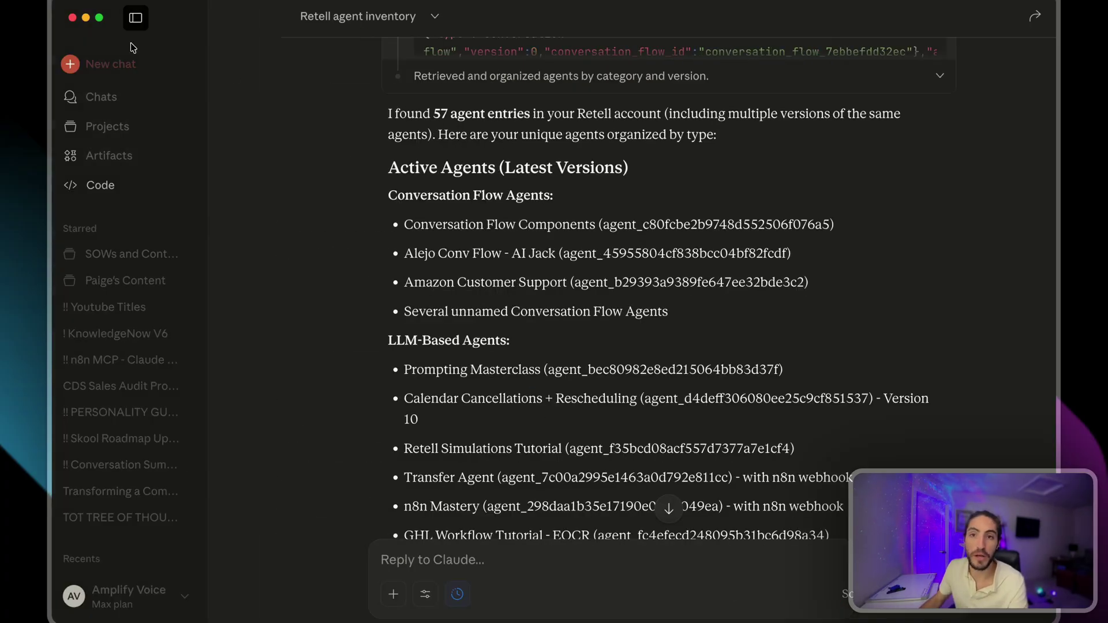
left_click(96, 64)
type("Ret")
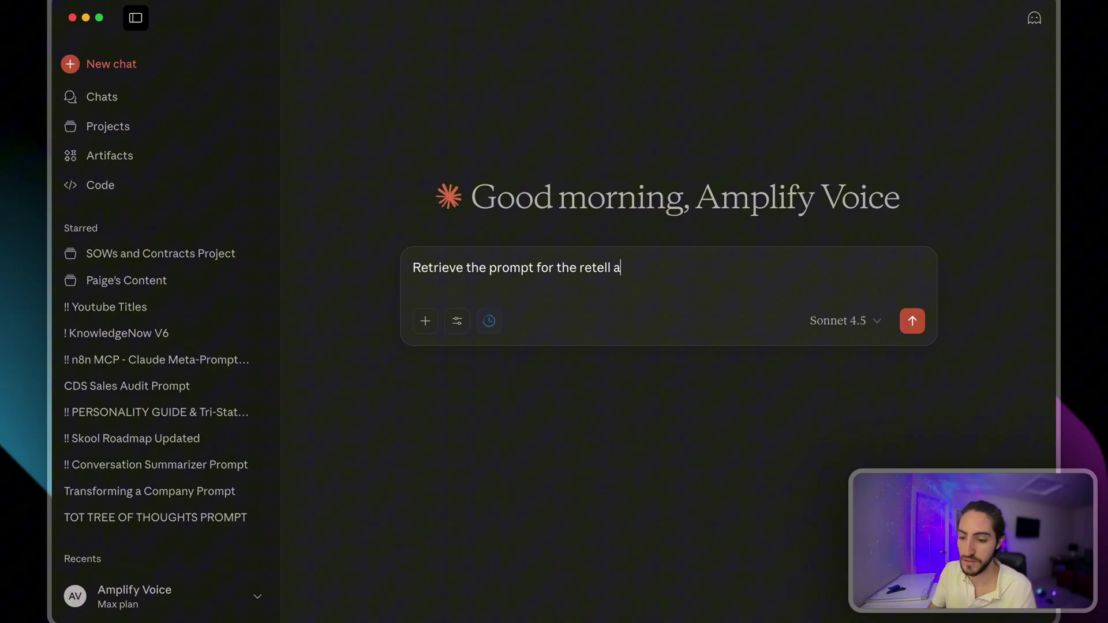
key("super+v")
key("Return")
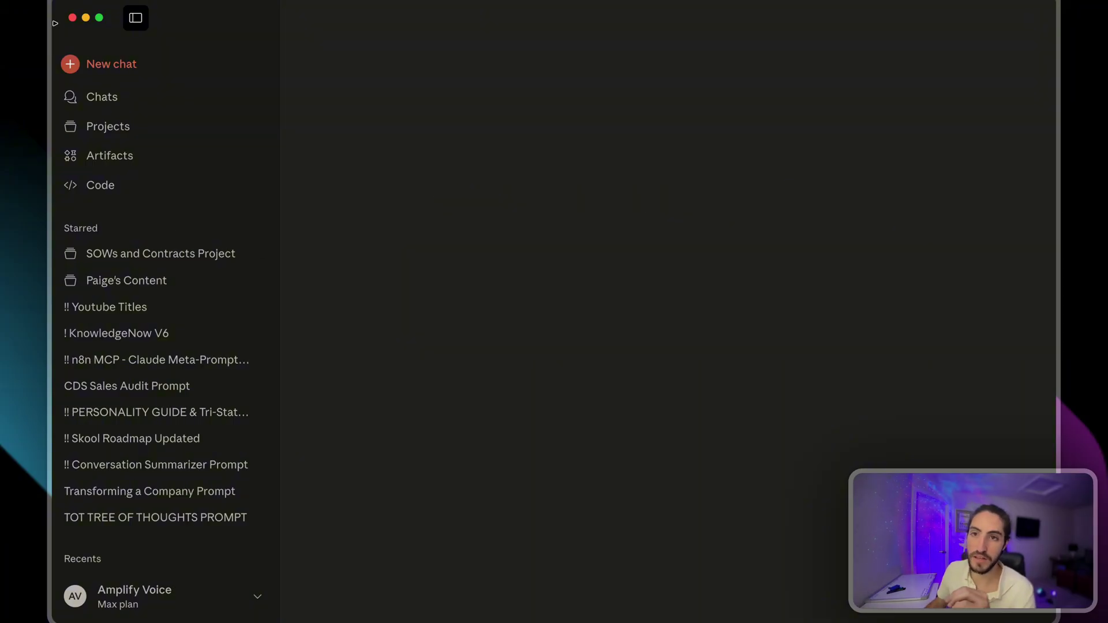
left_click(136, 15)
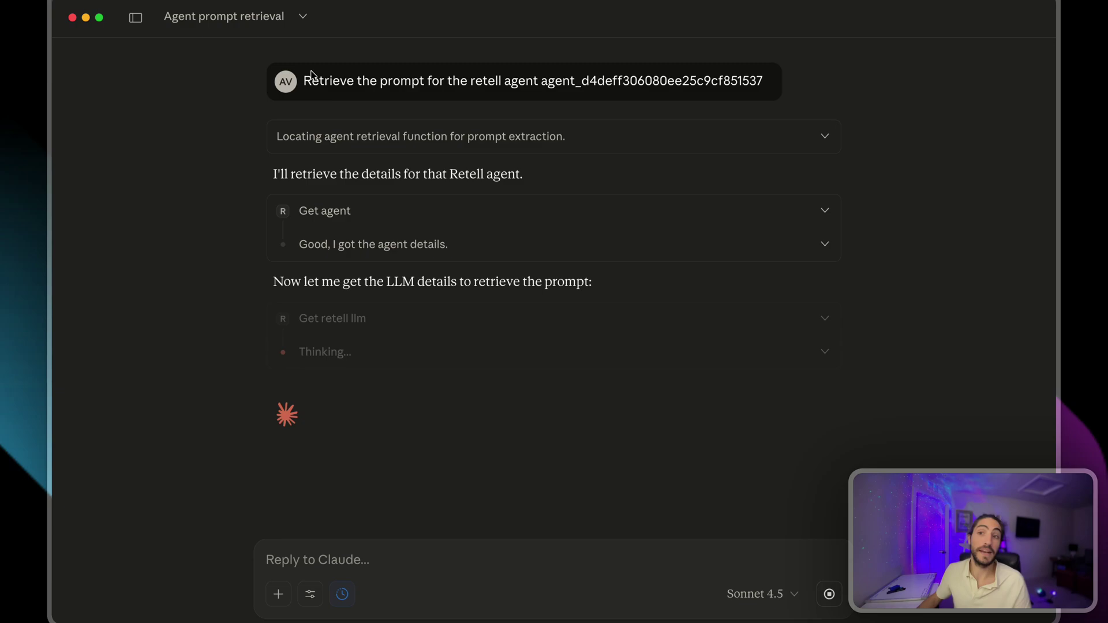
left_click_drag(304, 80, 756, 104)
left_click(756, 104)
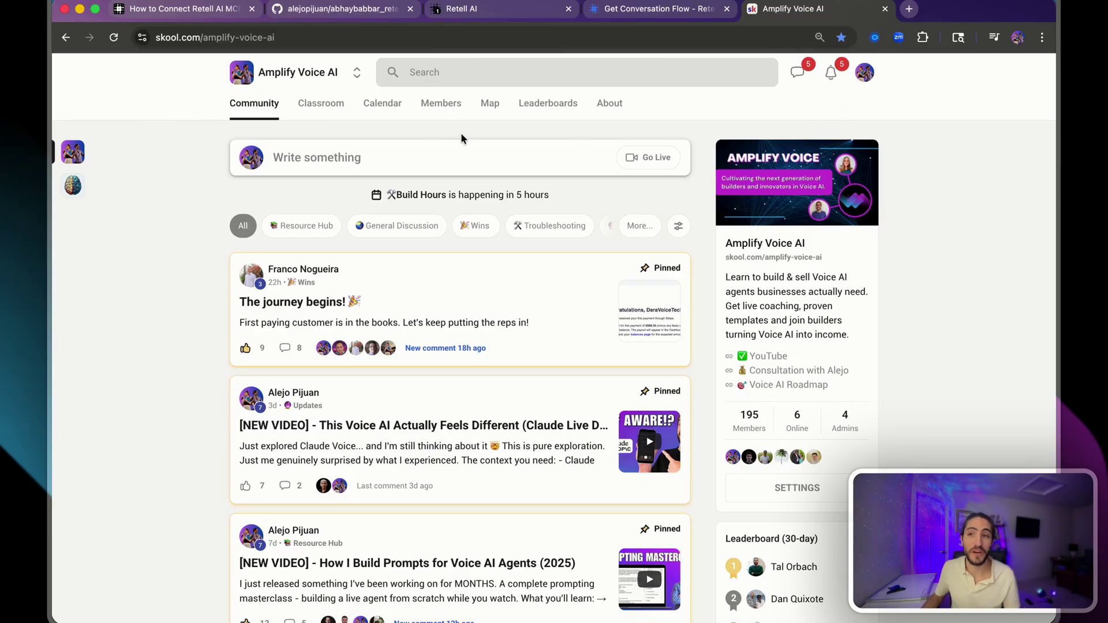
Step: View the Amplify Voice AI community's event calendar on Skool and return to the community feed
left_click(382, 103)
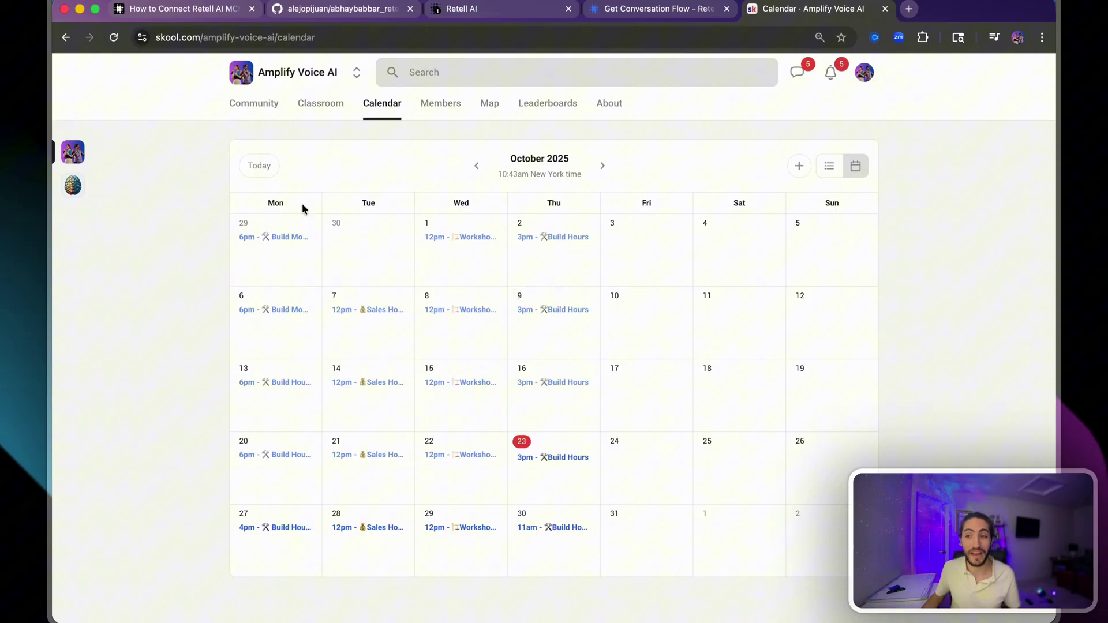
left_click(238, 109)
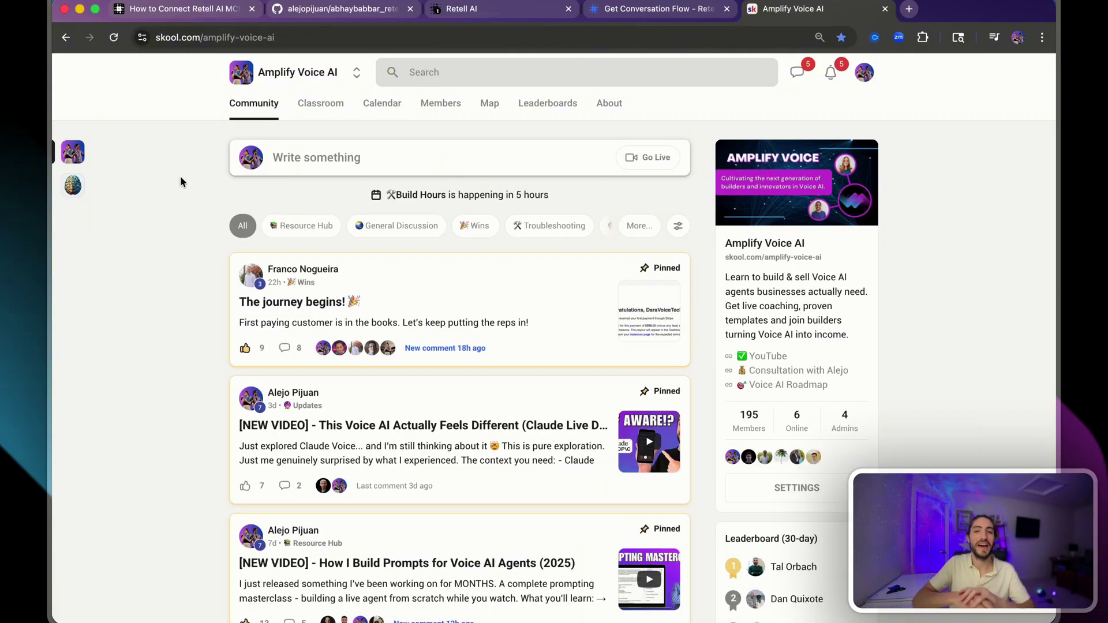